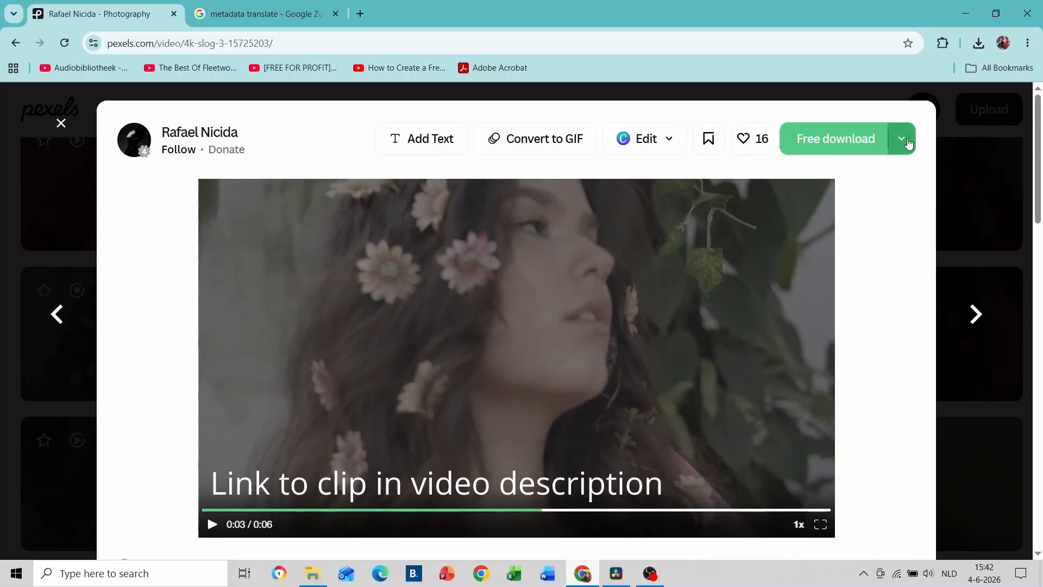
Check the available download sizes of the Pexels stock clip and switch to DaVinci Resolve
left_click(901, 142)
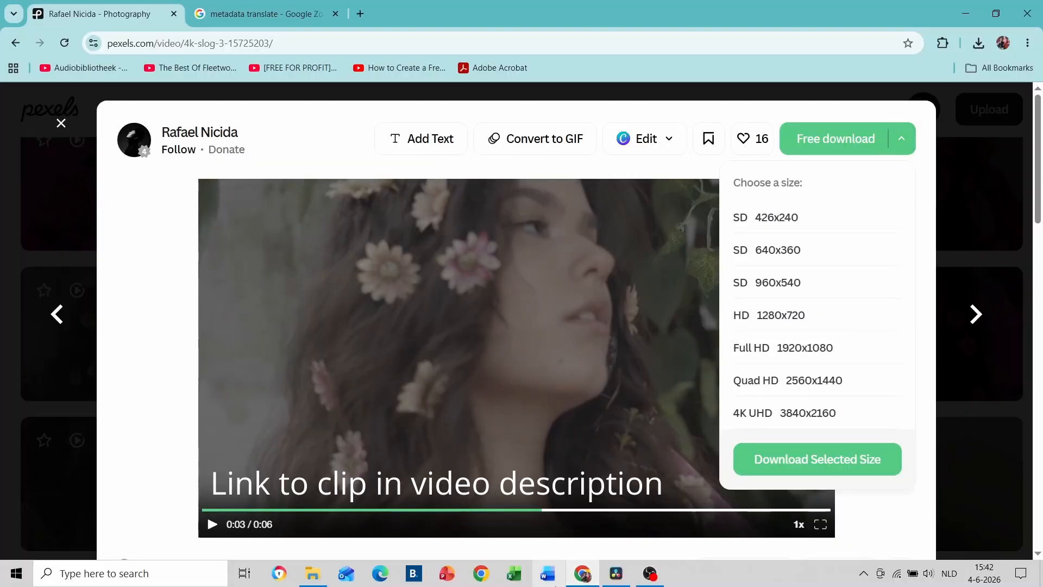
left_click(616, 573)
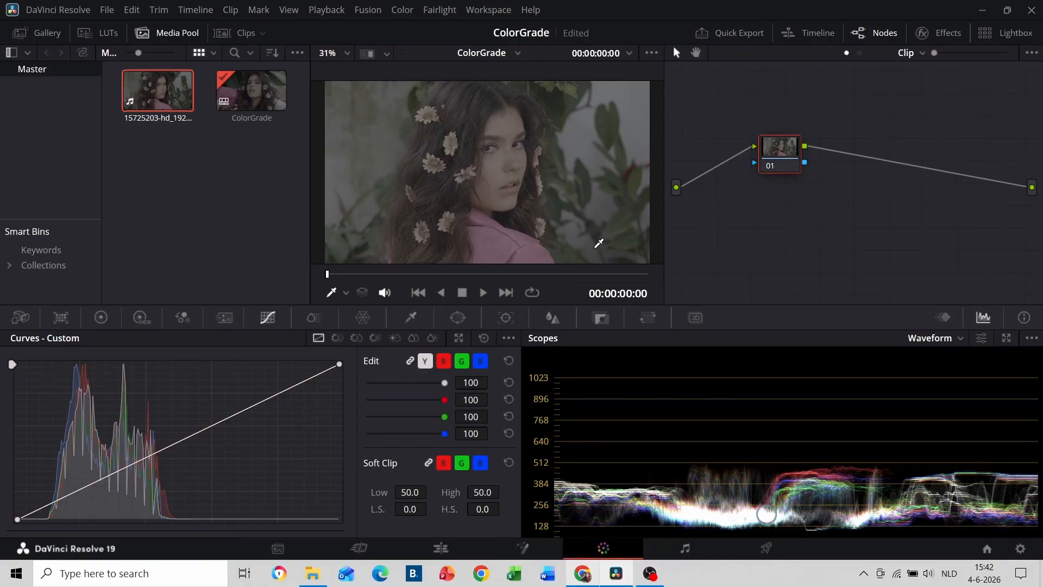
Set the project's color science to DaVinci YRGB Color Managed and save the project settings
left_click(1020, 548)
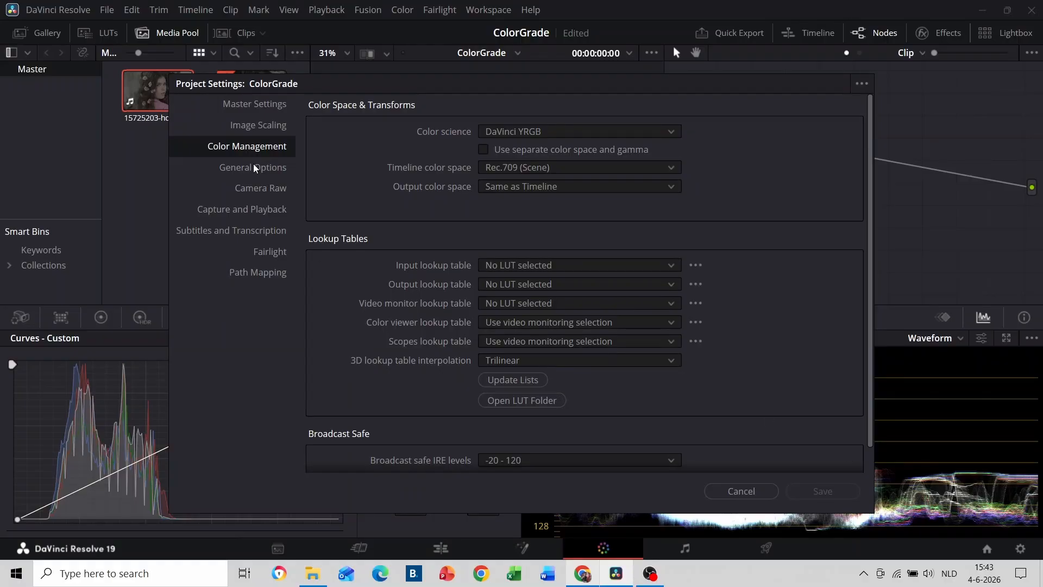
left_click(510, 131)
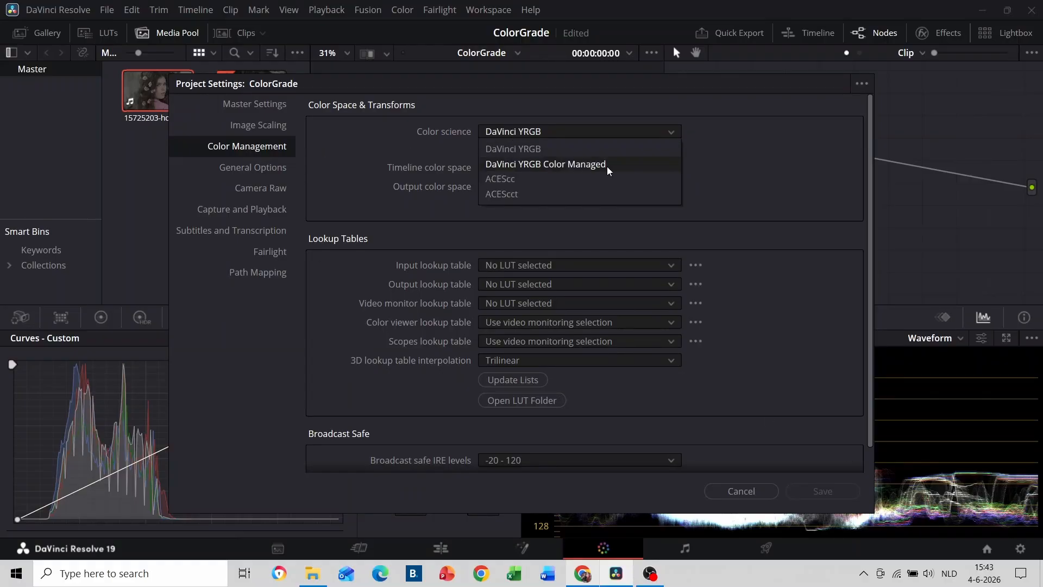
left_click(624, 164)
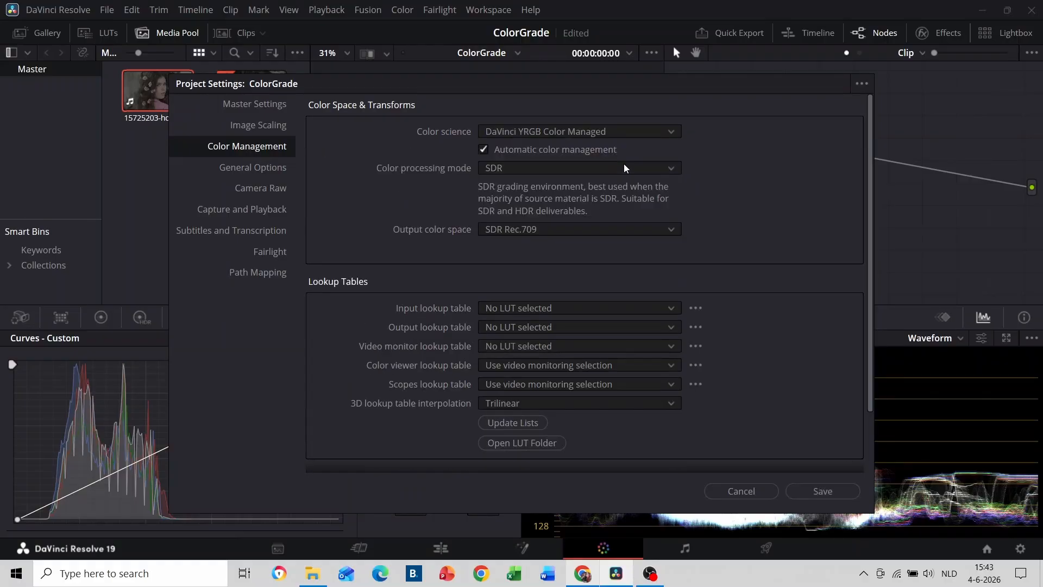
left_click(799, 488)
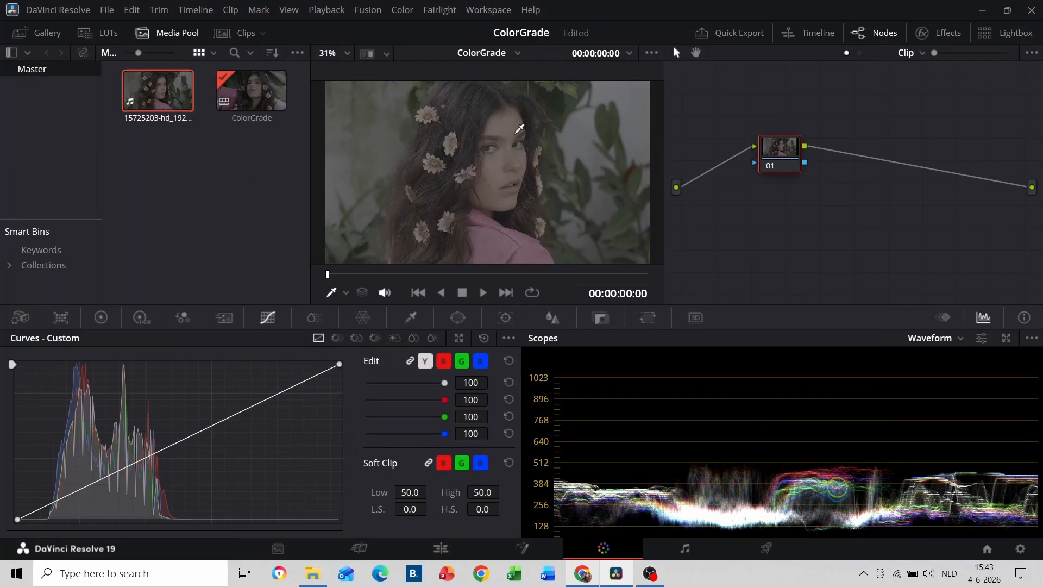
Set the input color space of the source clip in the media pool to Sony S-Gamut3/S-Log3
right_click(156, 92)
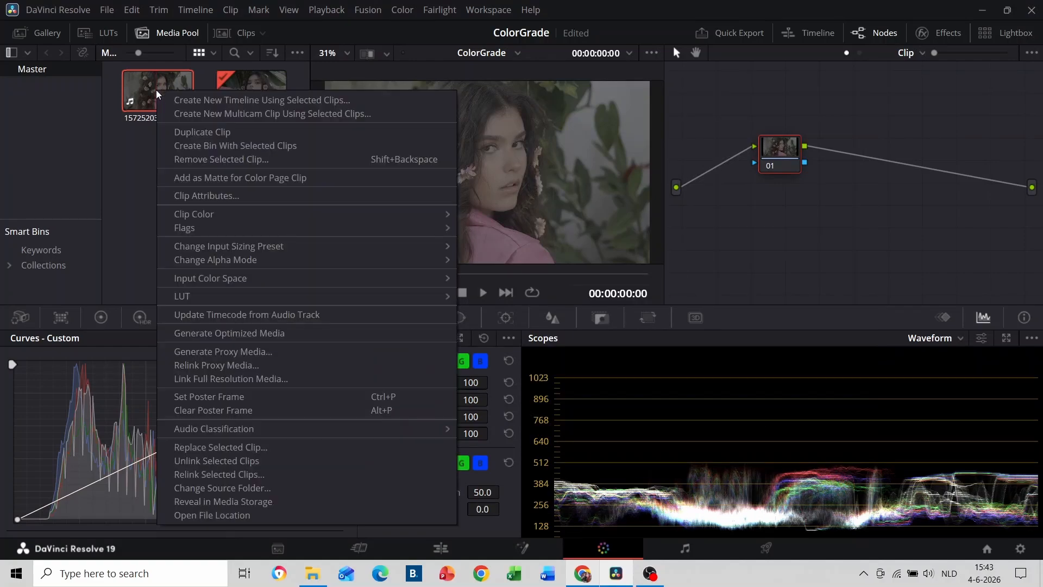
mouse_move(280, 284)
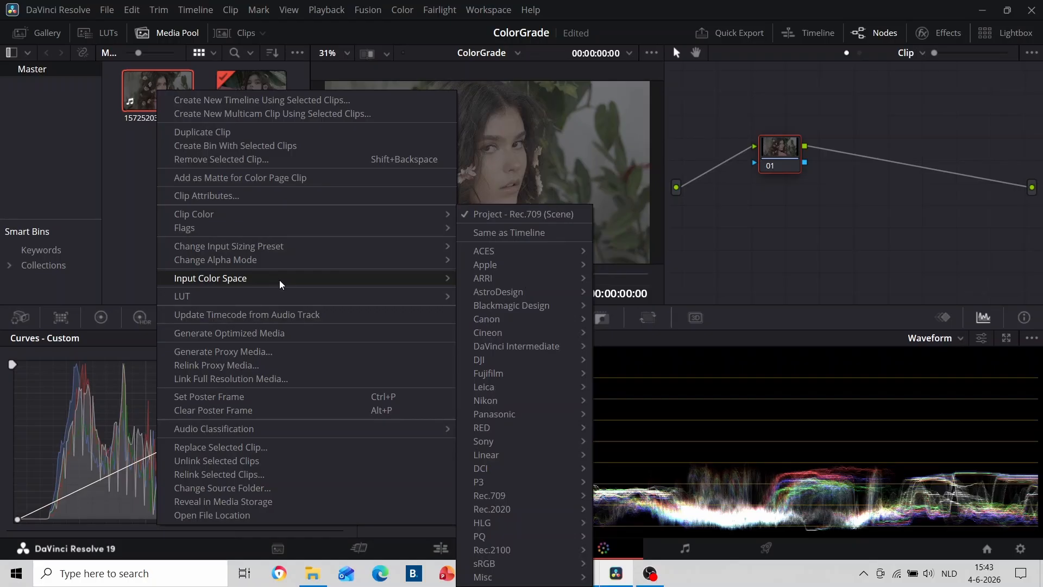
mouse_move(520, 441)
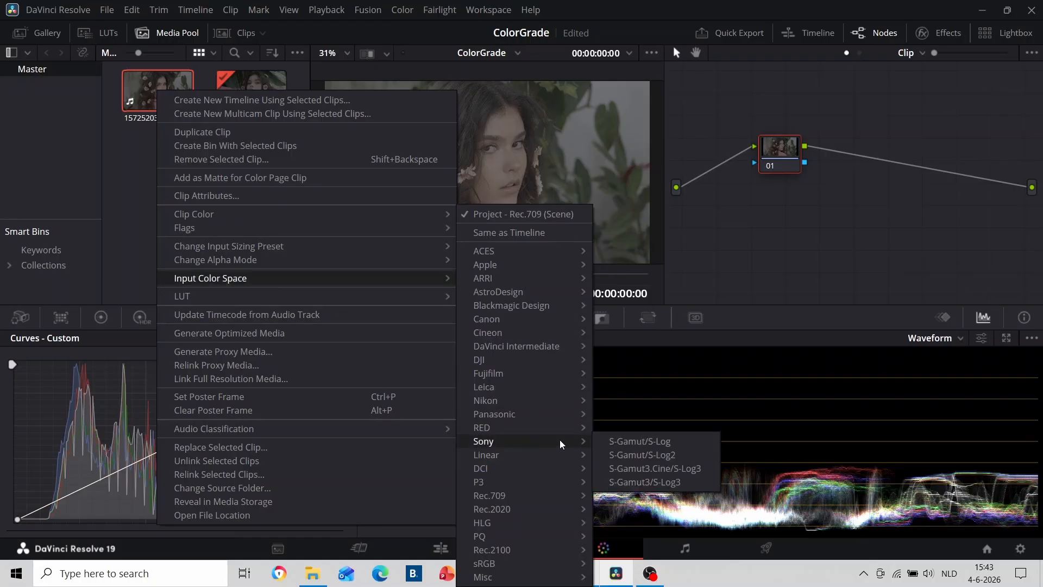
left_click(689, 481)
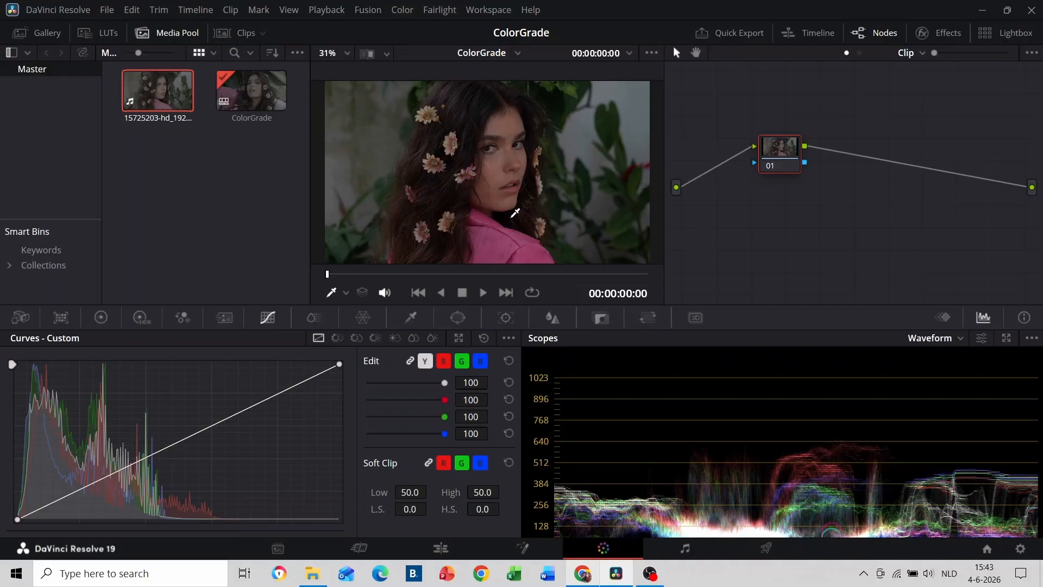
left_click(1032, 338)
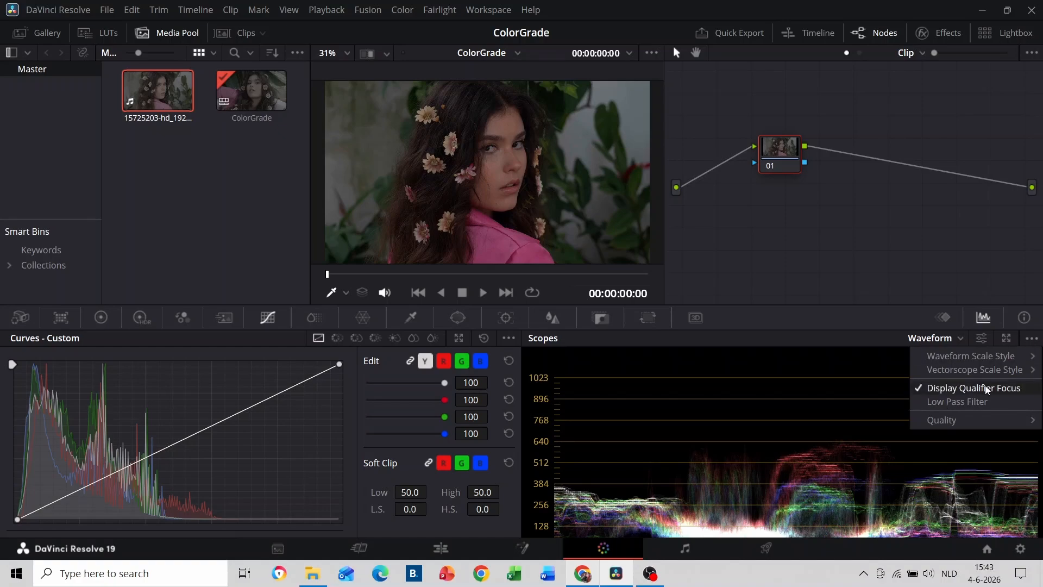
left_click(1031, 338)
left_click(961, 339)
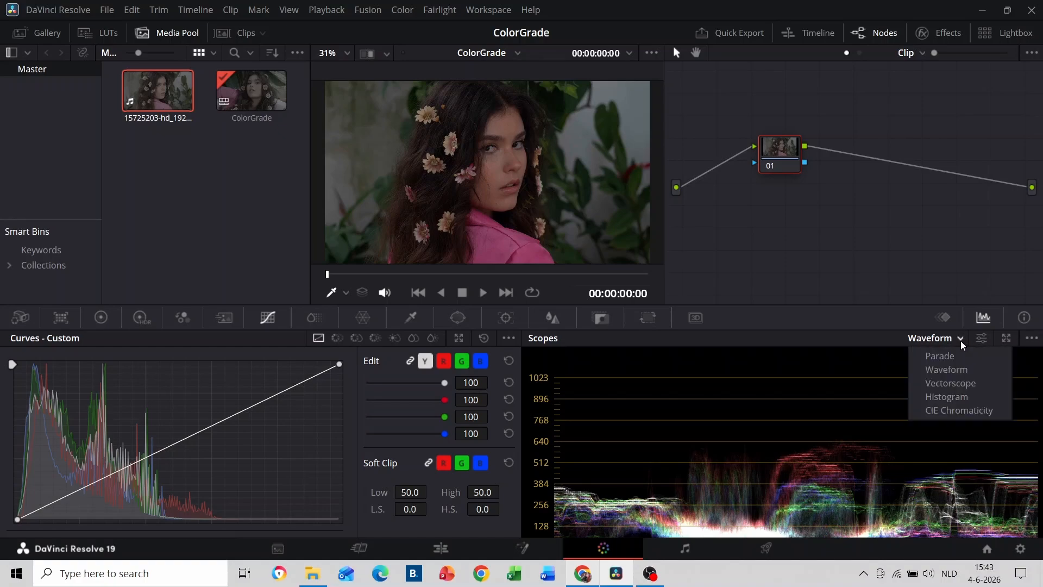
left_click(962, 337)
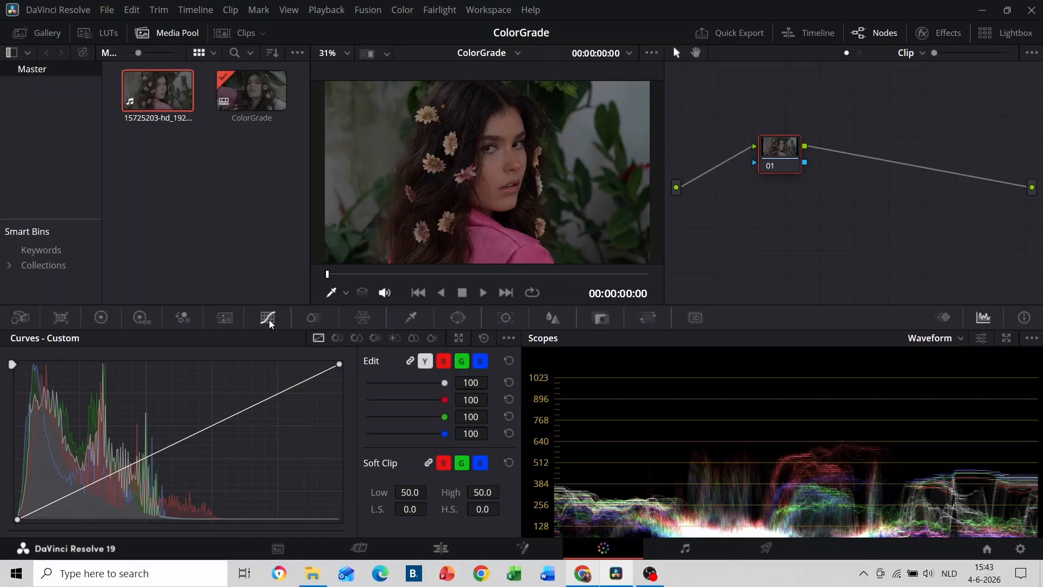
left_click(99, 318)
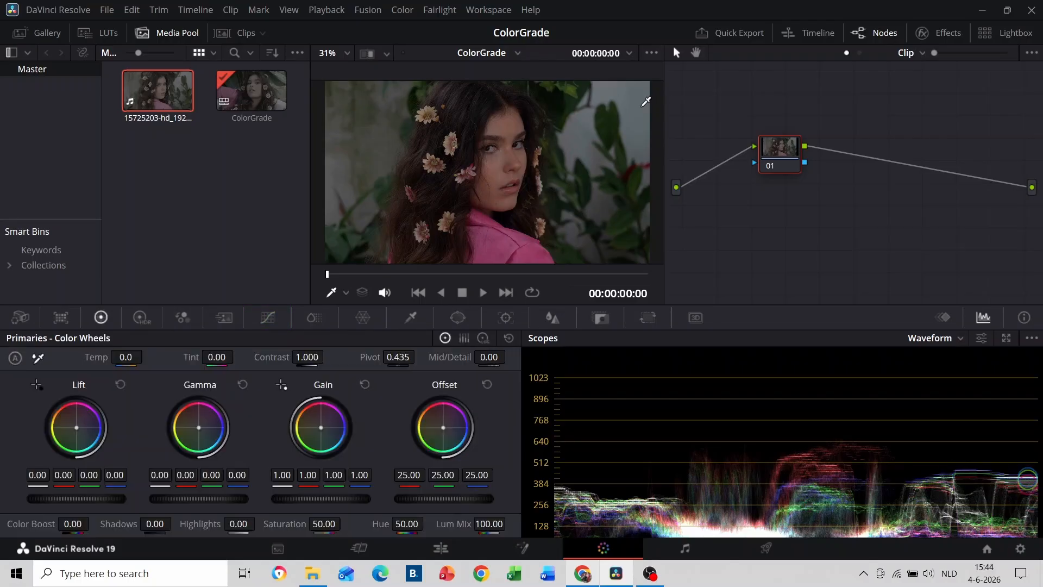
left_click(268, 318)
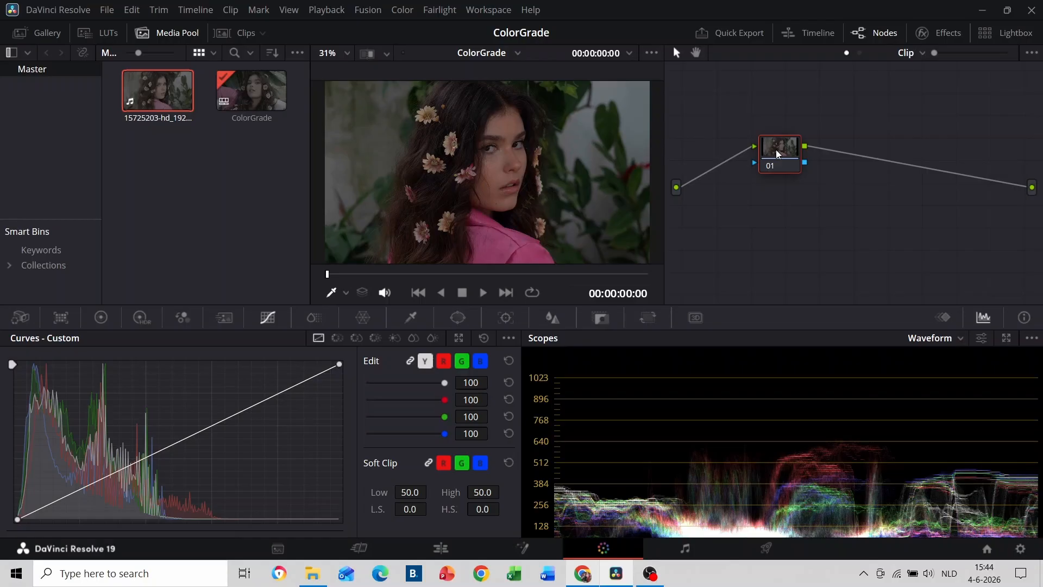
Label node 01 "White Balance", warm the image with Offset values of about 27.65, 24.55 and 20.66, and save
type("e Ba...")
key("Return")
left_click(101, 317)
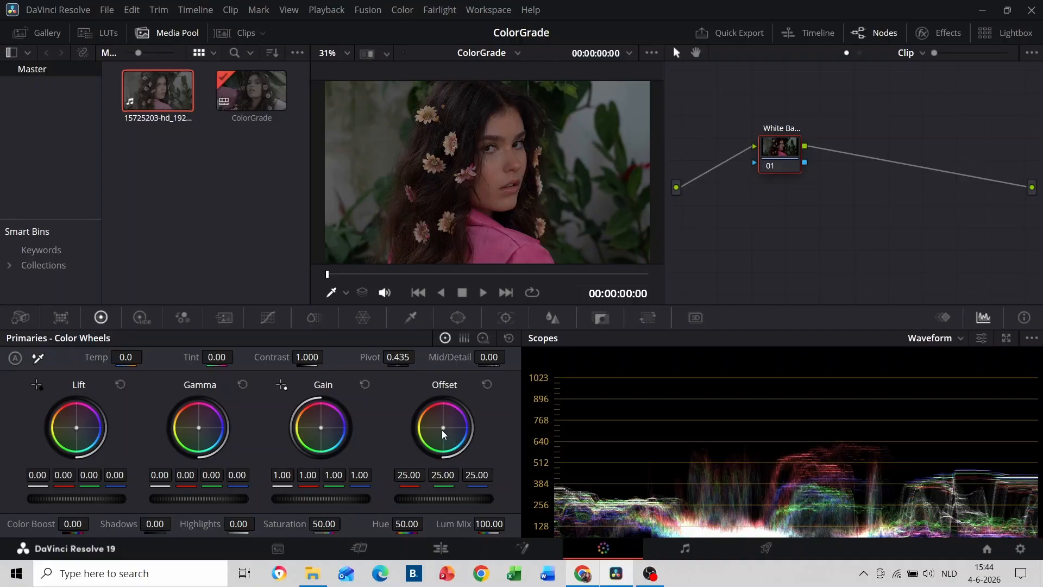
left_click_drag(442, 429, 441, 426)
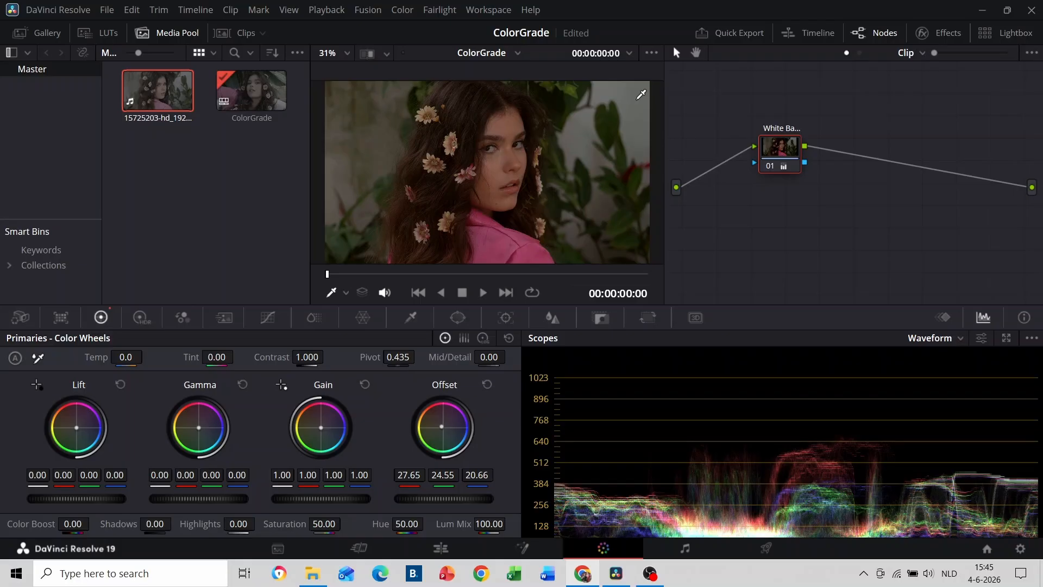
key("ctrl+s")
Add a serial node after the White Balance node and label it "Gamma Correct"
right_click(783, 146)
mouse_move(828, 214)
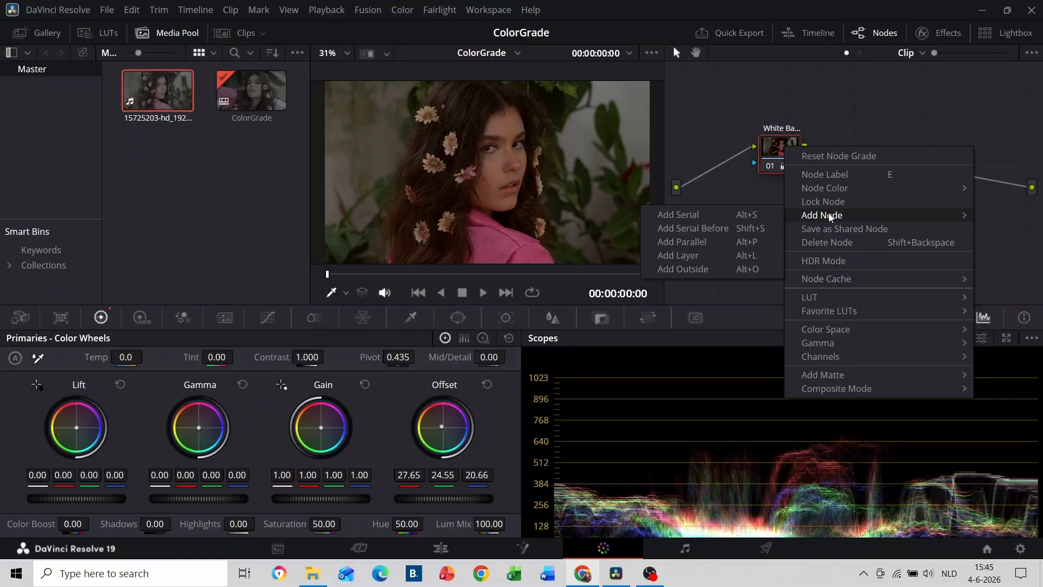
left_click(707, 218)
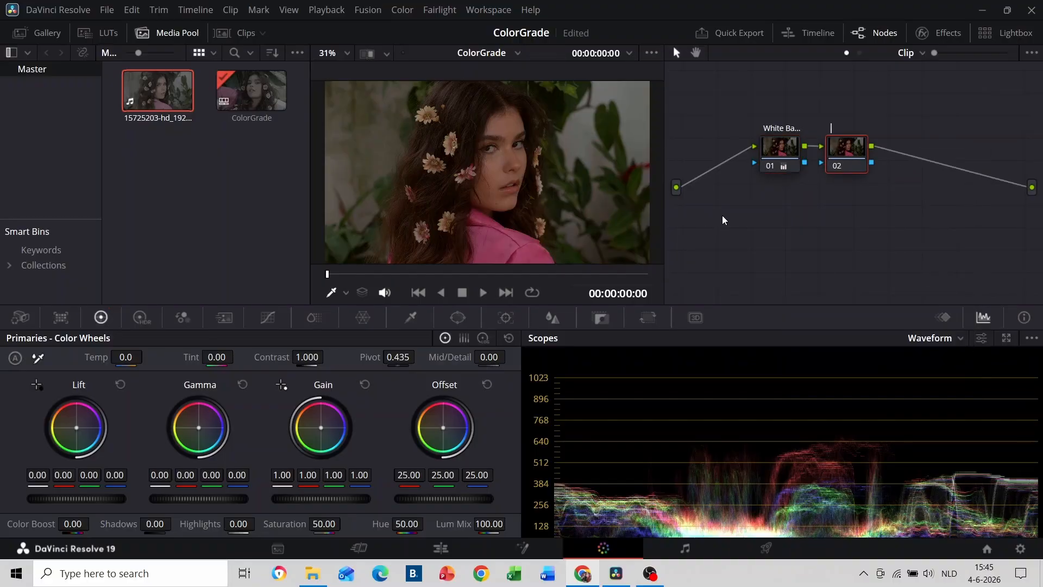
type("Gamma Correct")
key("Return")
Add a shadow point to the gamma node's custom curve and raise it to brighten the dark tones
left_click(268, 318)
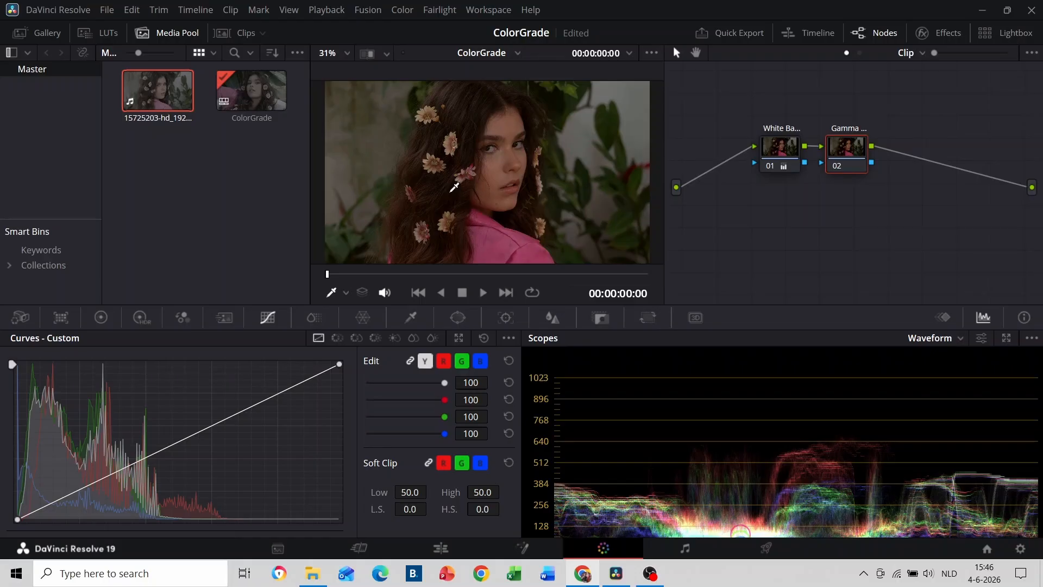
scroll(454, 187, "up", 1)
scroll(430, 187, "up", 1)
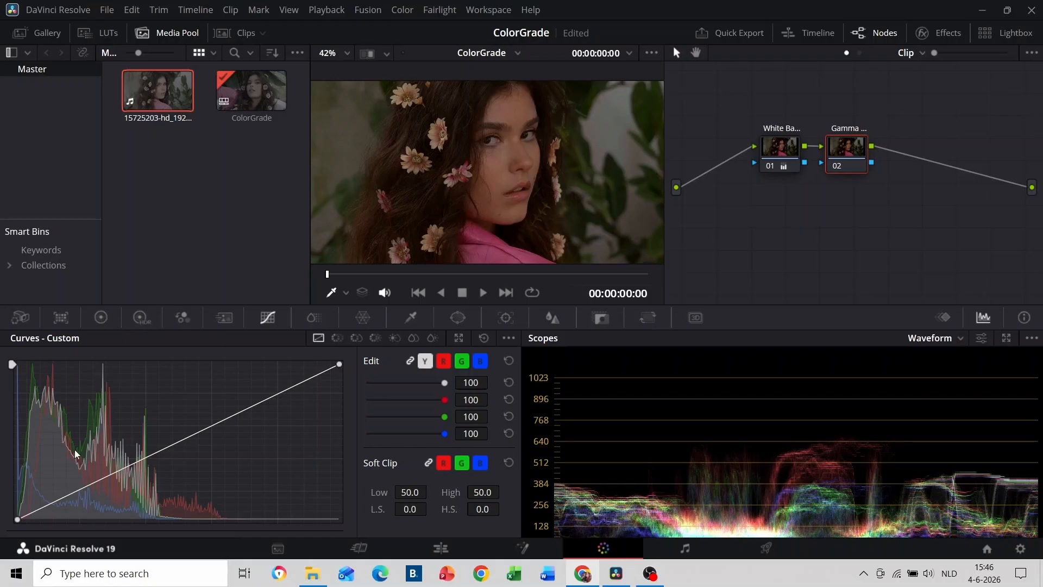
left_click(55, 499)
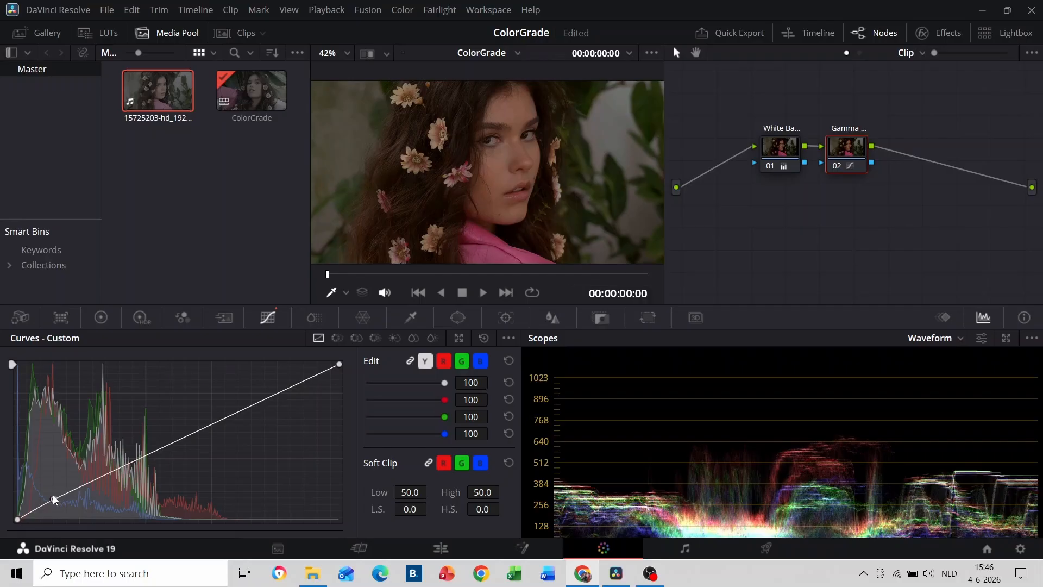
left_click_drag(54, 500, 51, 483)
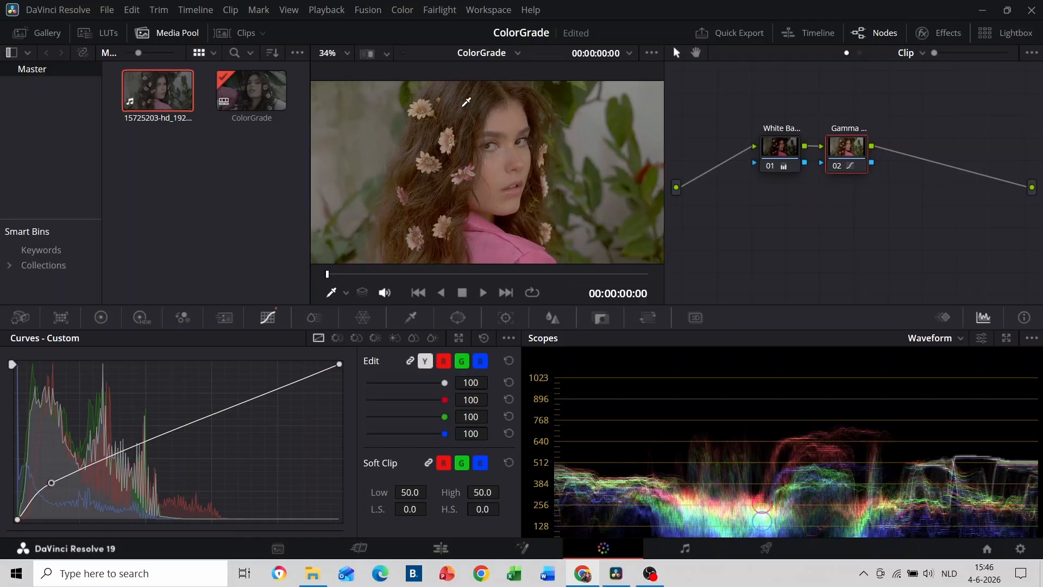
scroll(456, 116, "down", 2)
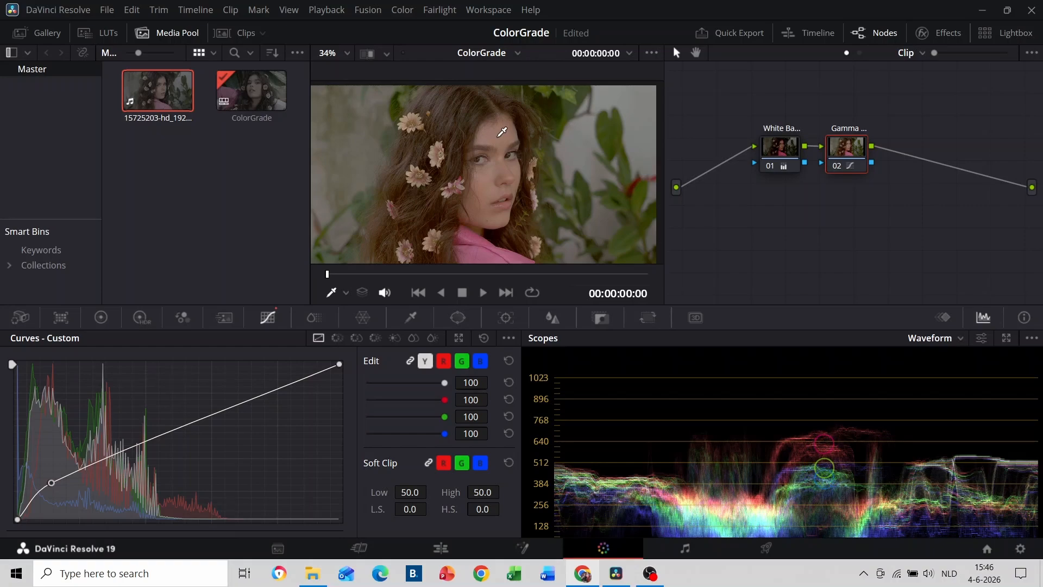
scroll(502, 132, "down", 1)
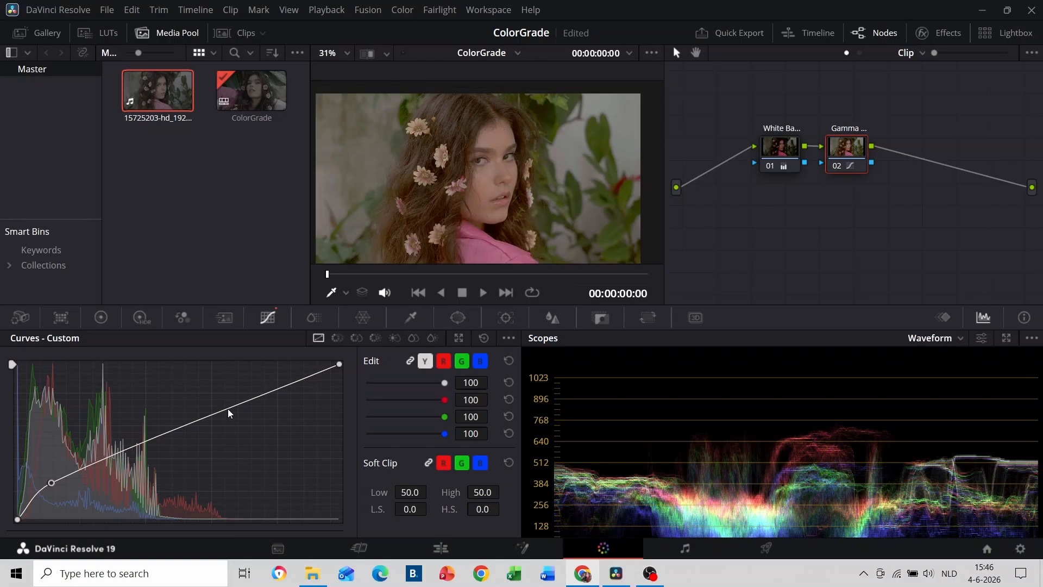
Add a highlight point to the gamma node's custom curve, raise it to brighten the upper tones, and save the project
left_click_drag(232, 406, 222, 383)
scroll(458, 153, "down", 2)
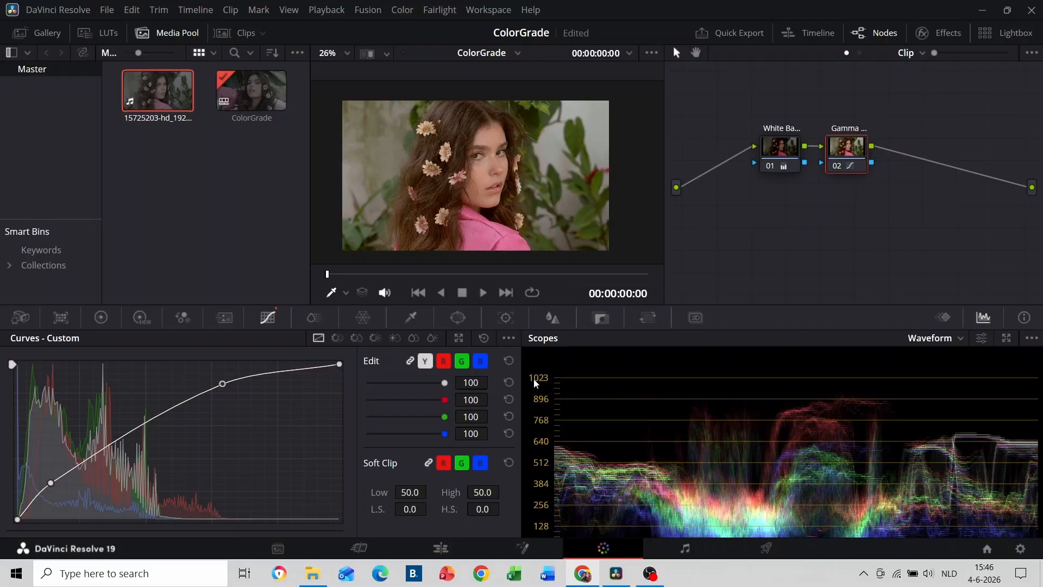
left_click_drag(221, 386, 223, 367)
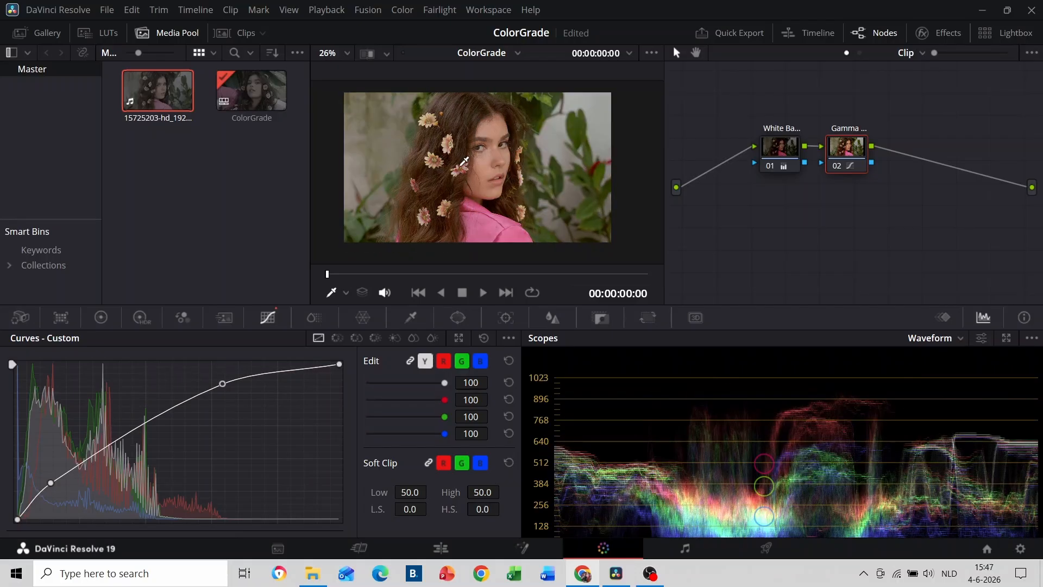
key("ctrl+s")
Add a serial node after the gamma node and label it "Skin"
key("alt+s")
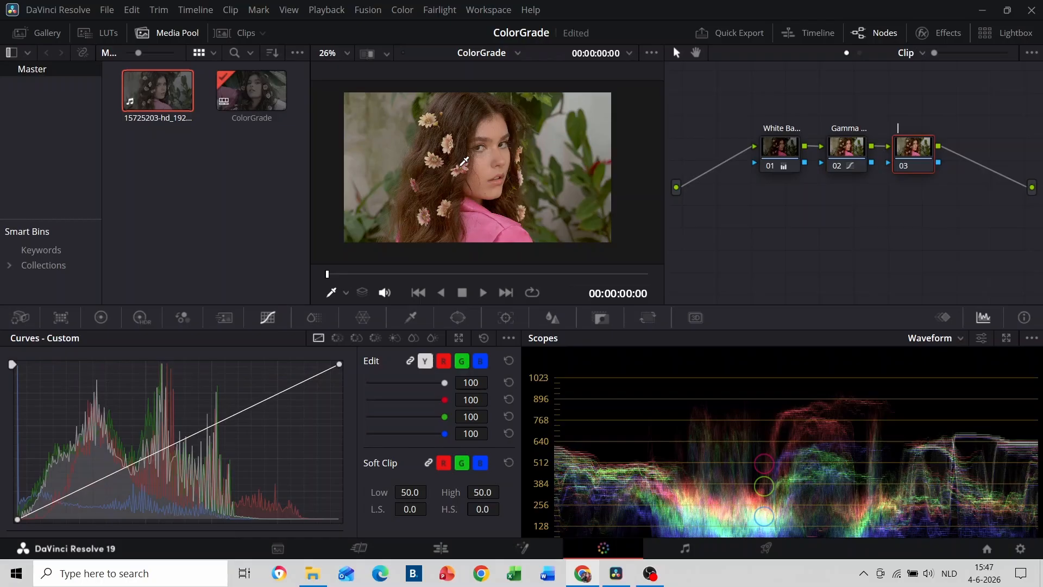
type("Skin")
key("Return")
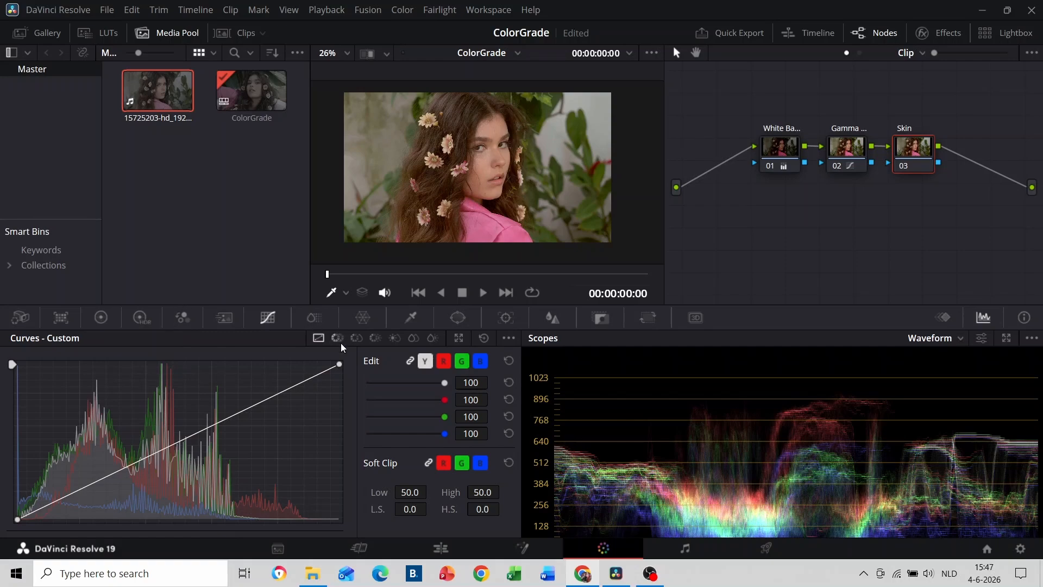
Sample the woman's cheek for the Skin node's Hue Vs Sat curve and raise that hue's saturation to about 1.17
left_click(354, 341)
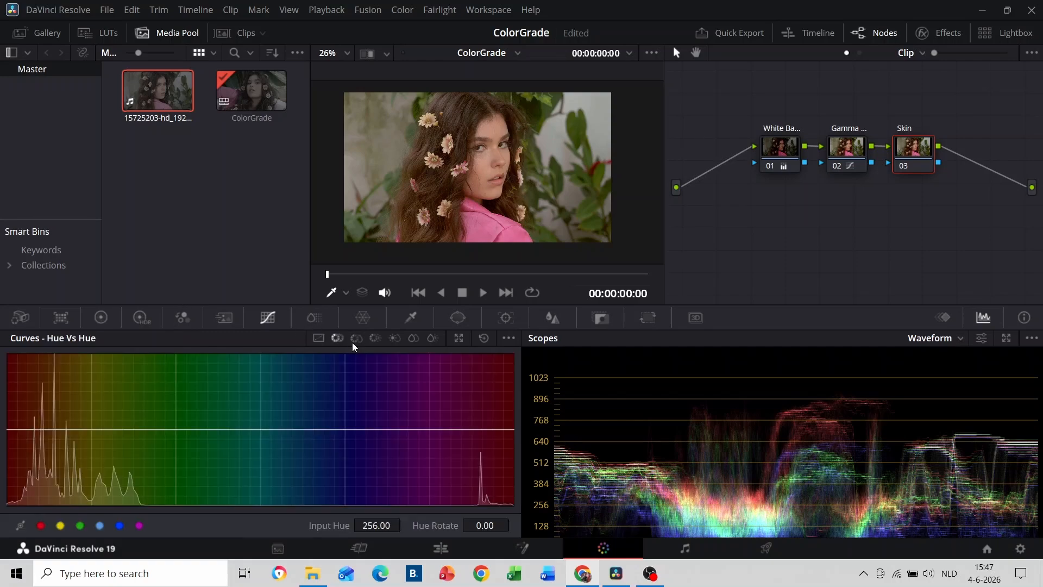
left_click(356, 338)
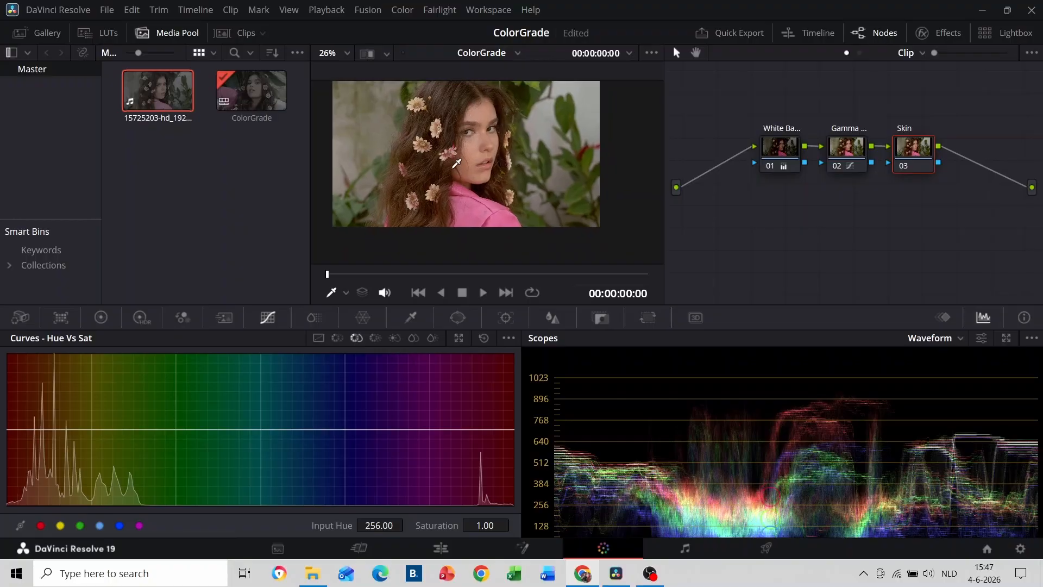
scroll(456, 163, "up", 2)
left_click(471, 123)
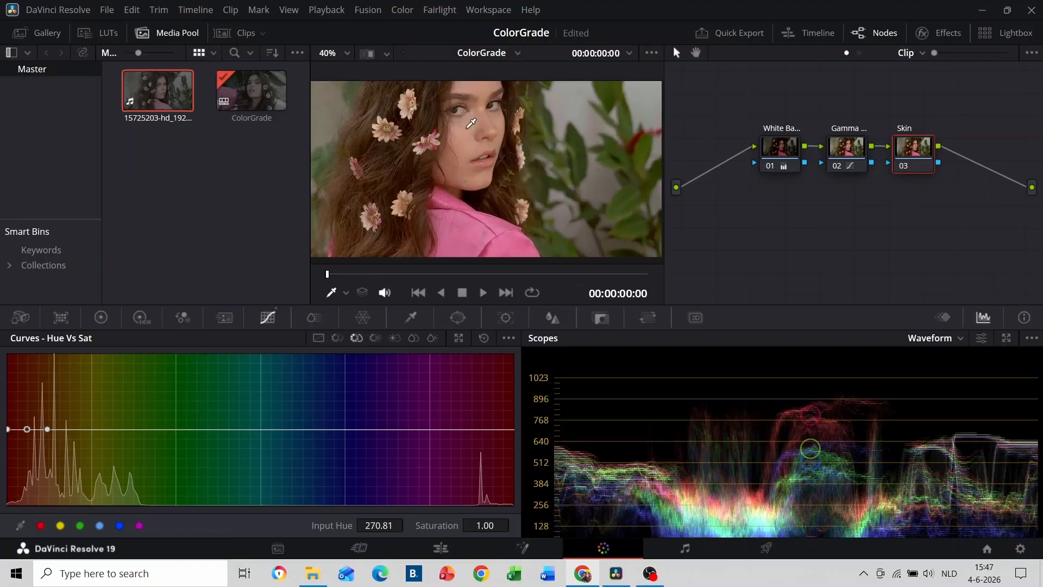
left_click_drag(28, 430, 26, 417)
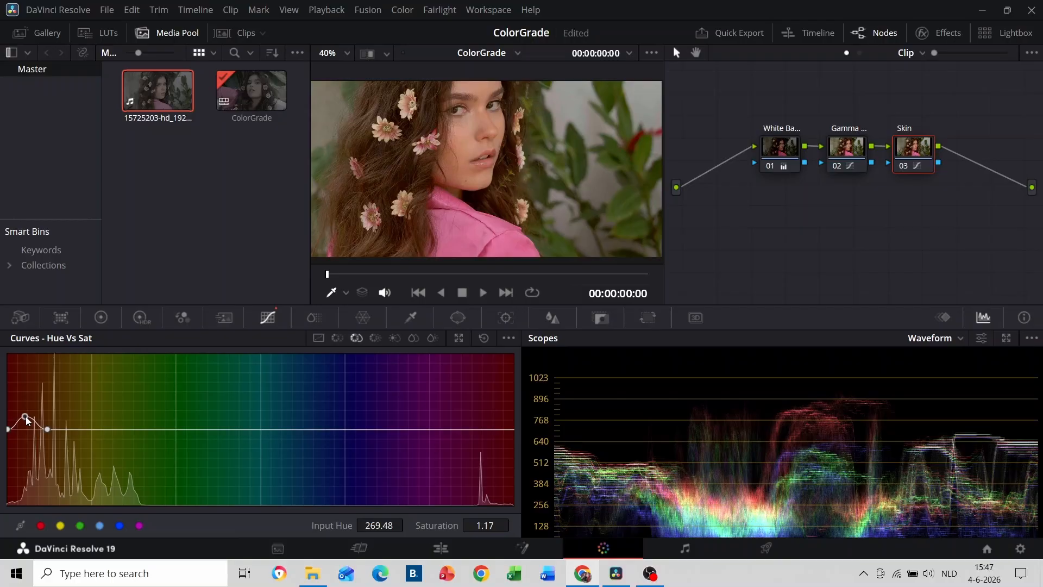
scroll(473, 151, "up", 4)
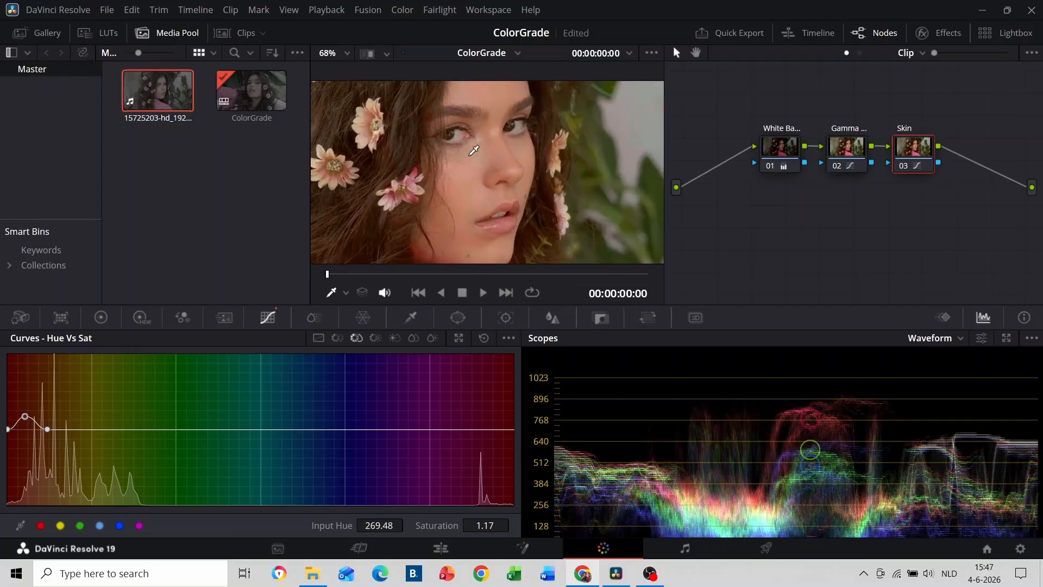
scroll(474, 151, "up", 4)
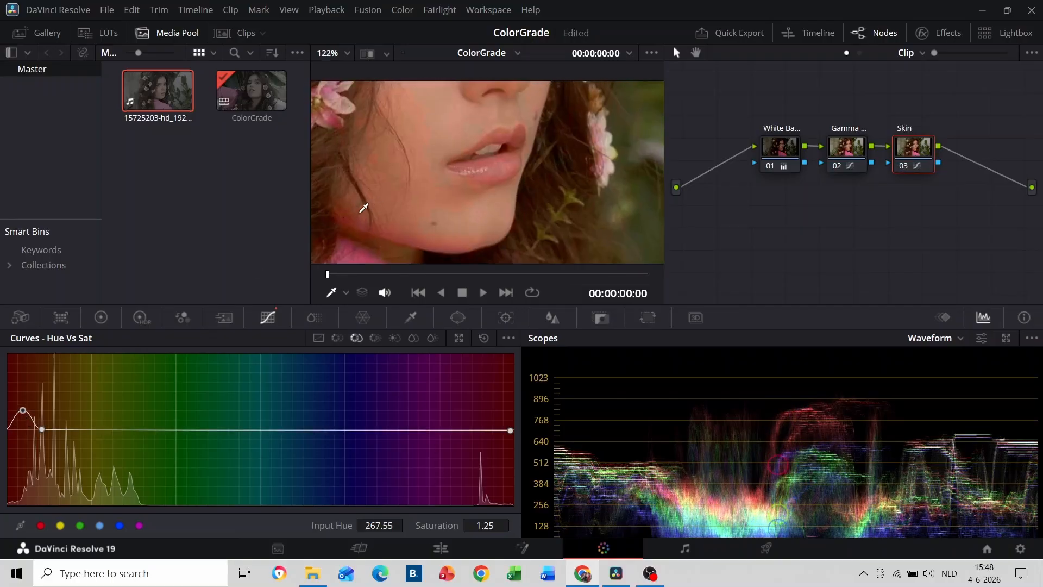
Remove the sampled hue's control points from the Skin node's Hue Vs Sat curve
scroll(498, 148, "up", 4)
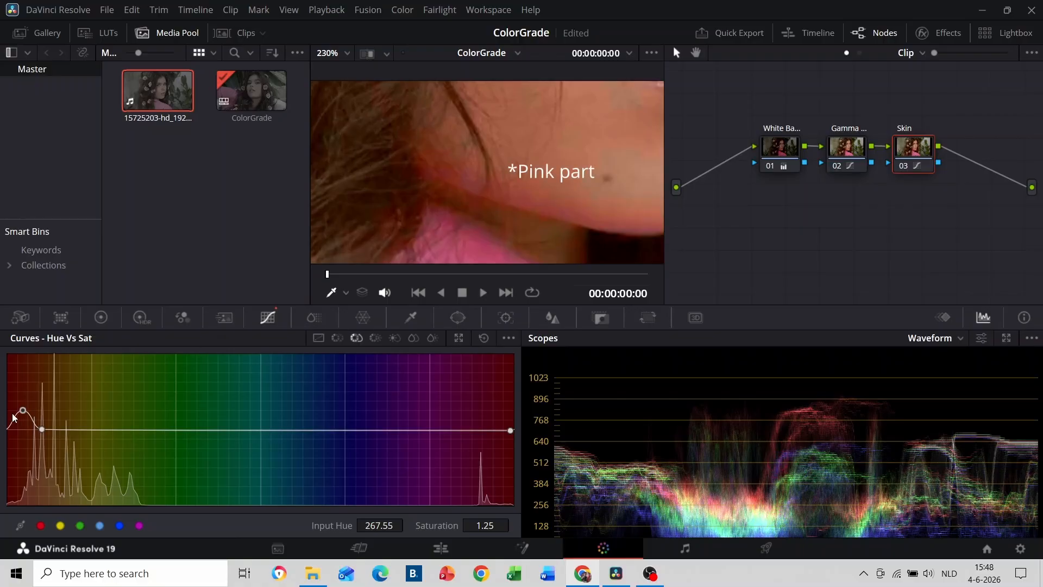
left_click_drag(22, 412, 21, 436)
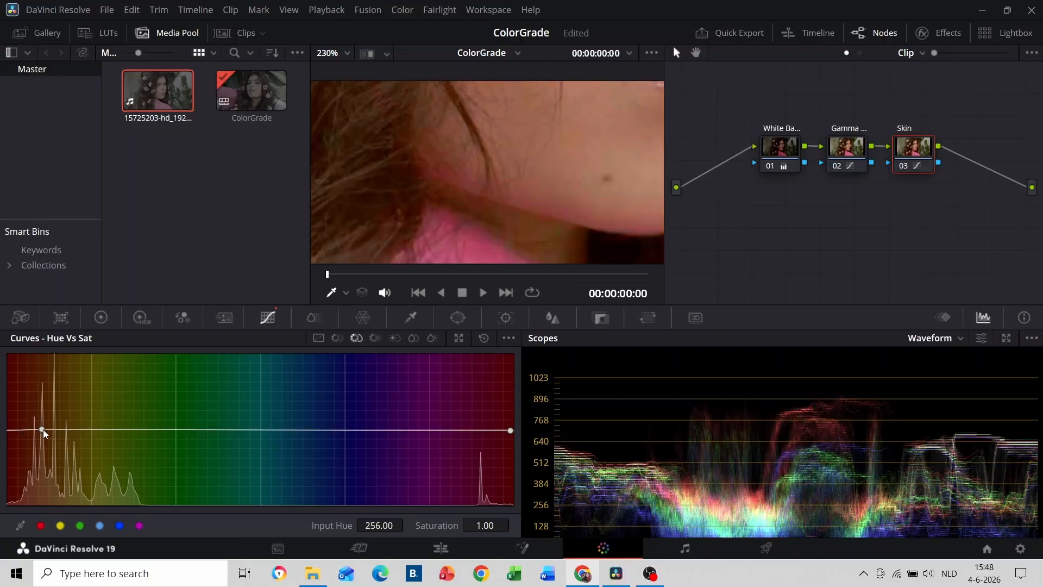
right_click(42, 430)
scroll(461, 212, "down", 4)
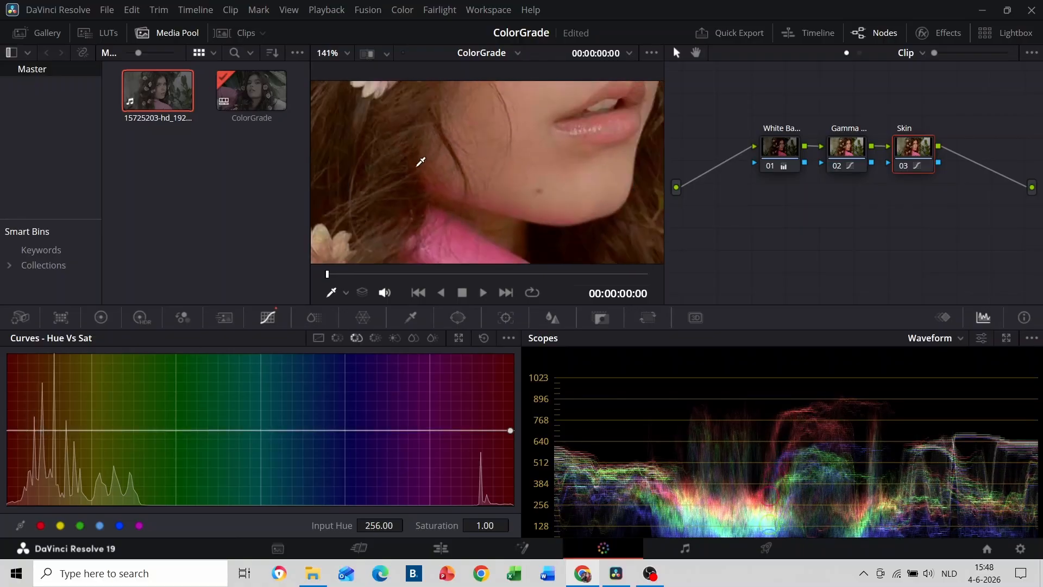
Sample the woman's lower cheek for the Skin node's Hue Vs Sat curve and raise that hue's saturation to about 1.11
scroll(421, 164, "down", 2)
scroll(450, 217, "up", 2)
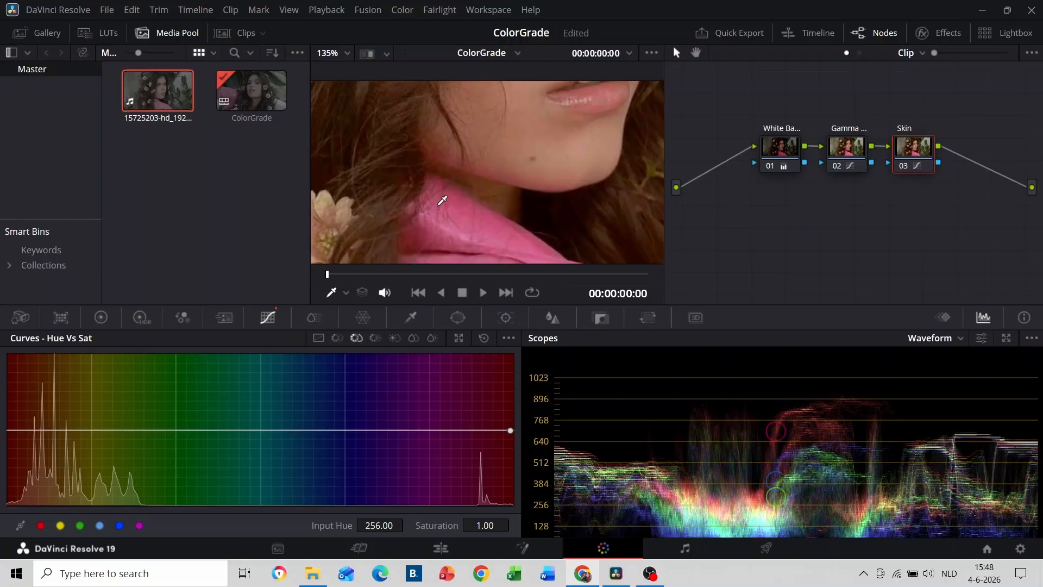
scroll(443, 200, "up", 2)
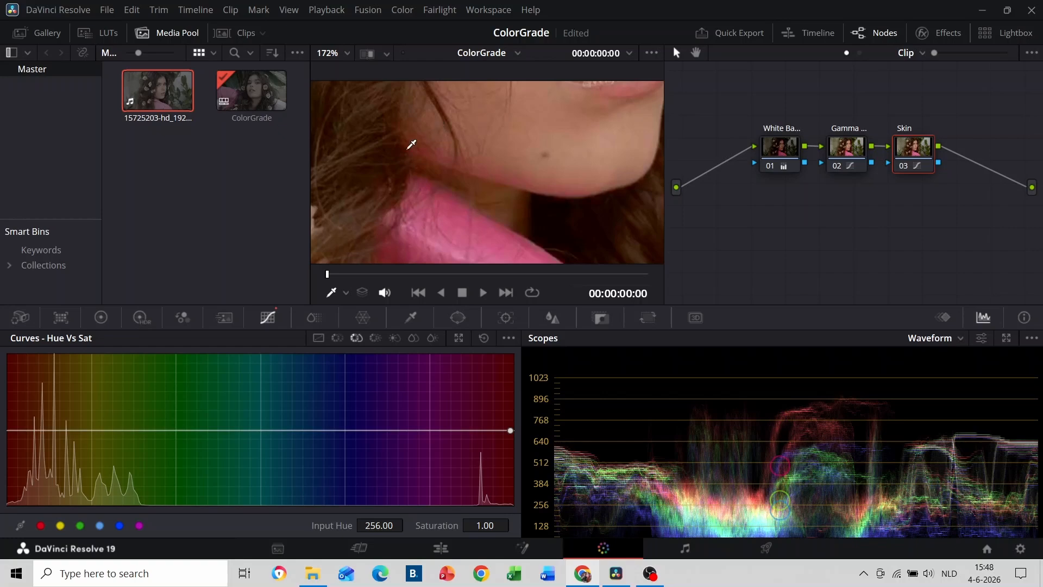
scroll(470, 133, "down", 2)
left_click_drag(470, 133, 461, 168)
scroll(507, 147, "down", 2)
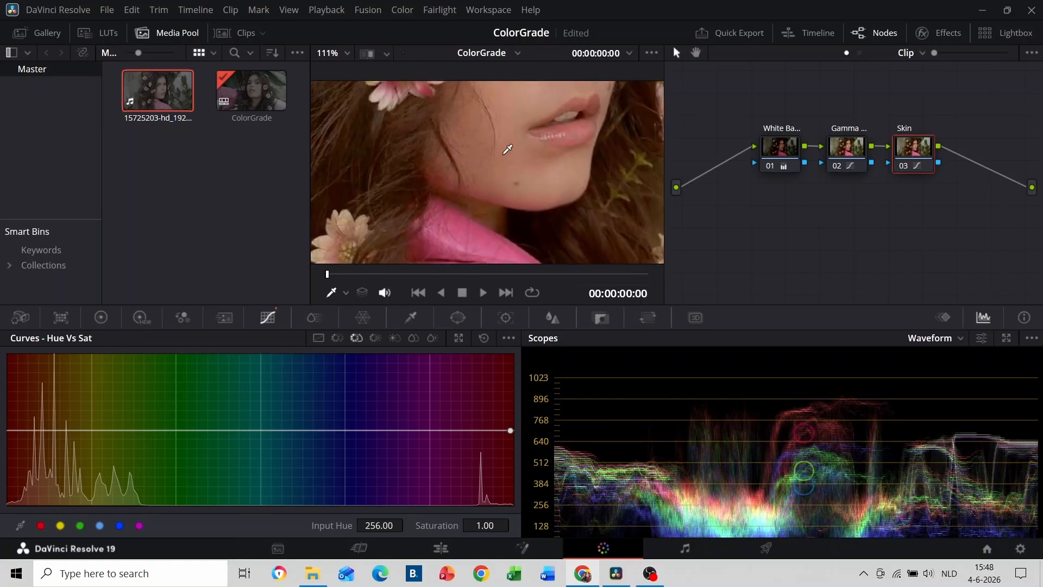
left_click(508, 148)
left_click_drag(28, 430, 28, 423)
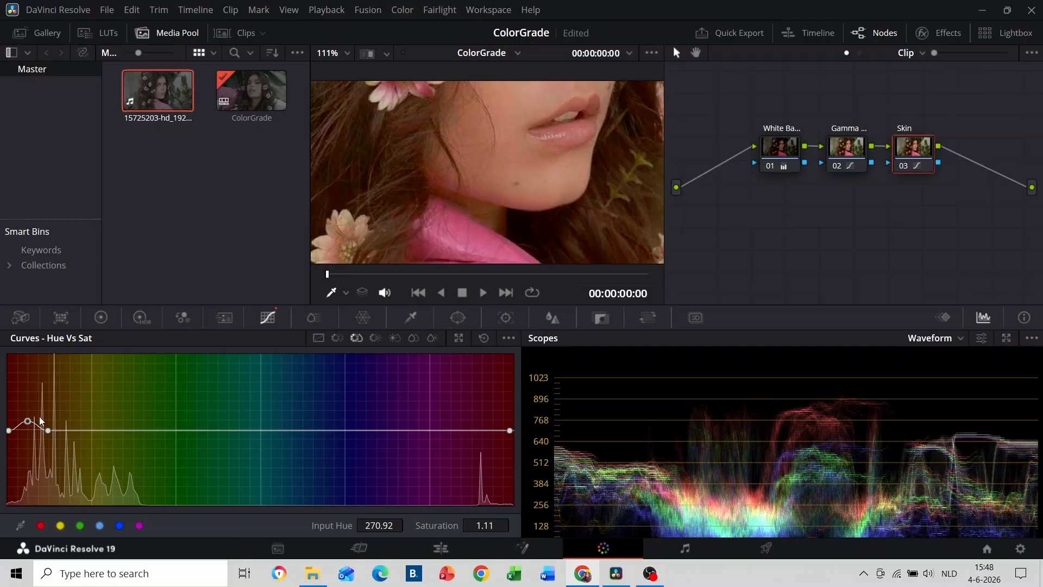
Reset the Skin node's grade and raise the Skin vector's saturation in ColorSlice to about 1.29
scroll(493, 163, "down", 6)
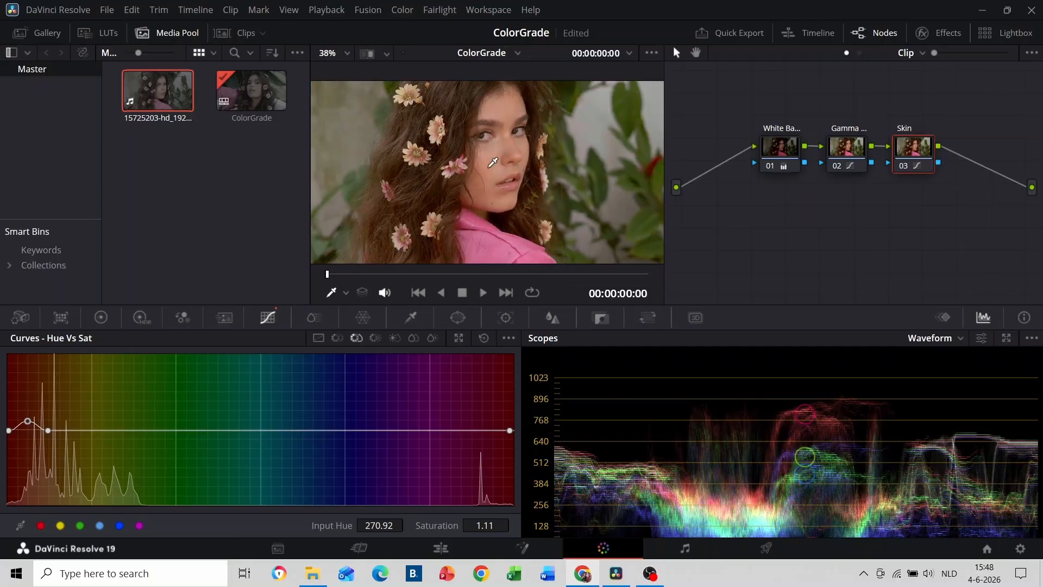
left_click_drag(491, 149, 484, 156)
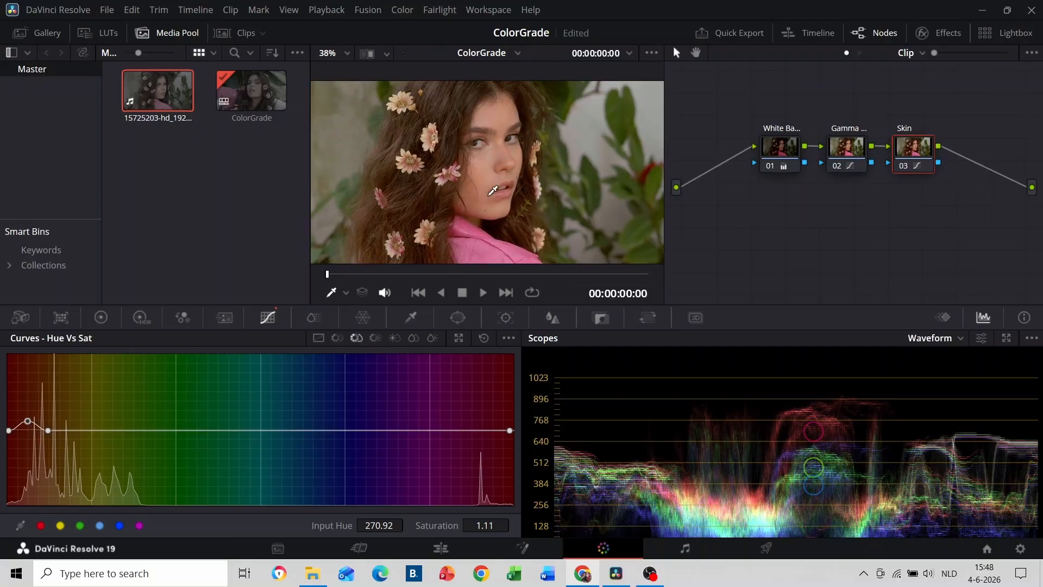
right_click(912, 148)
left_click(918, 154)
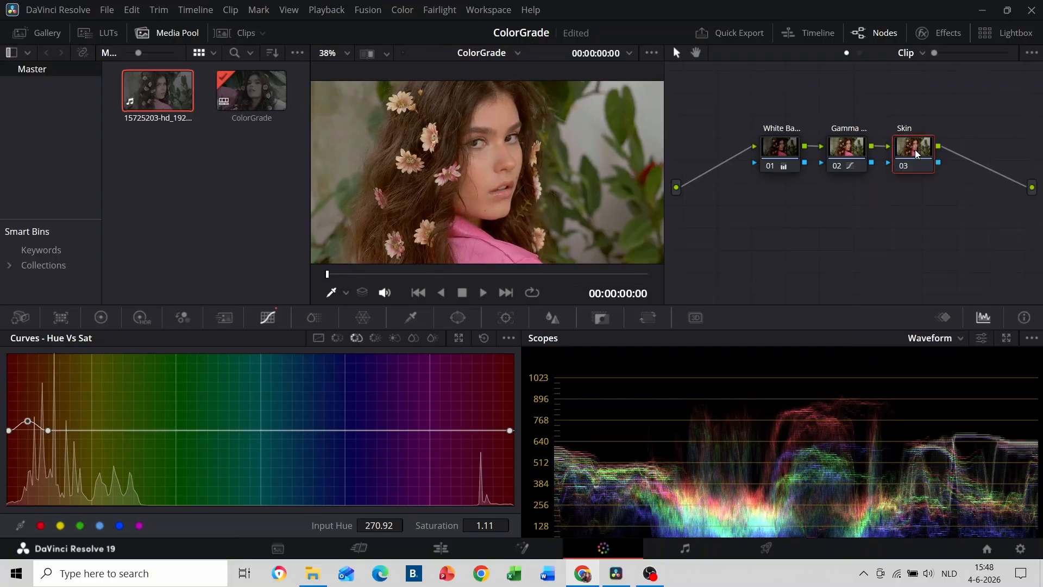
left_click(314, 318)
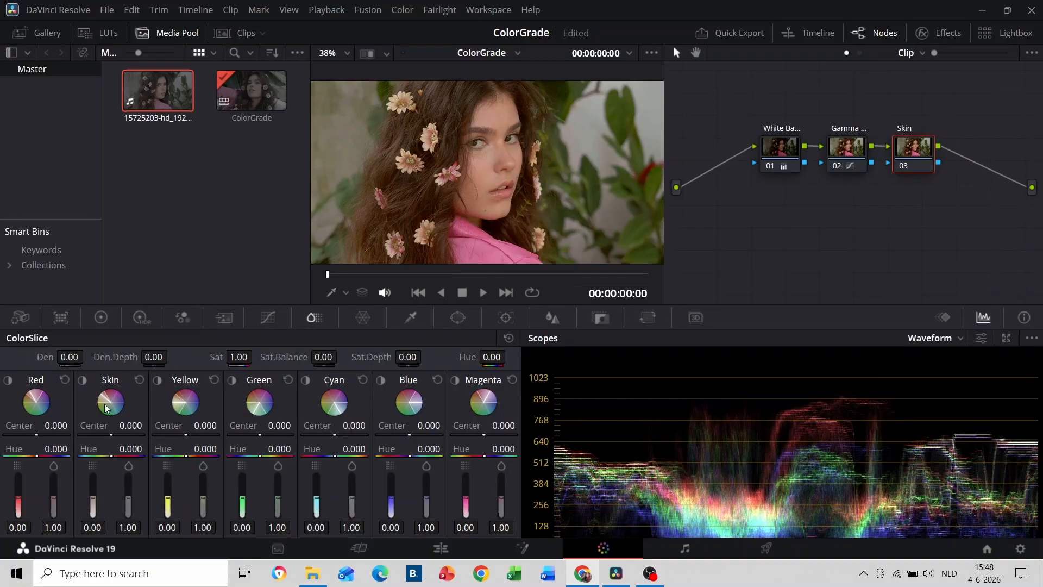
scroll(376, 207, "up", 3)
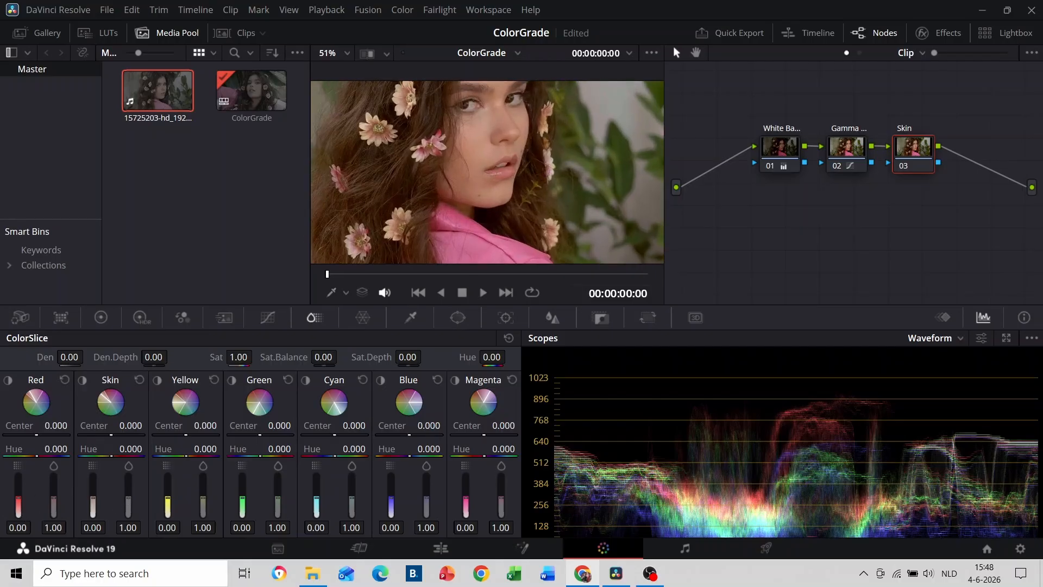
left_click_drag(129, 498, 128, 490)
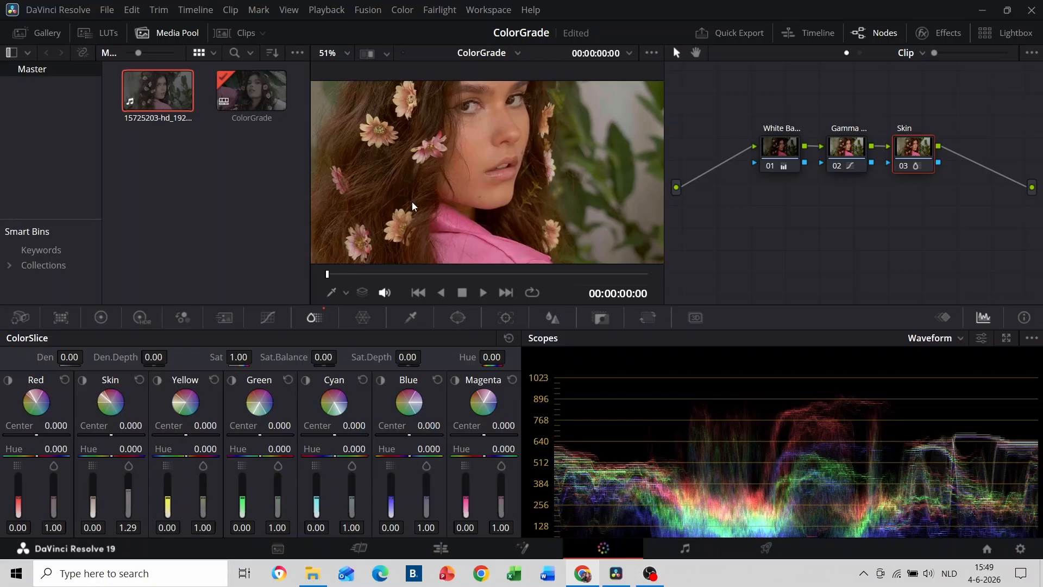
Compare the woman's skin tones with the Skin node repeatedly disabled and enabled
scroll(415, 219, "up", 2)
key("ctrl+d")
key("ctrl+d")
key("ctrl+d")
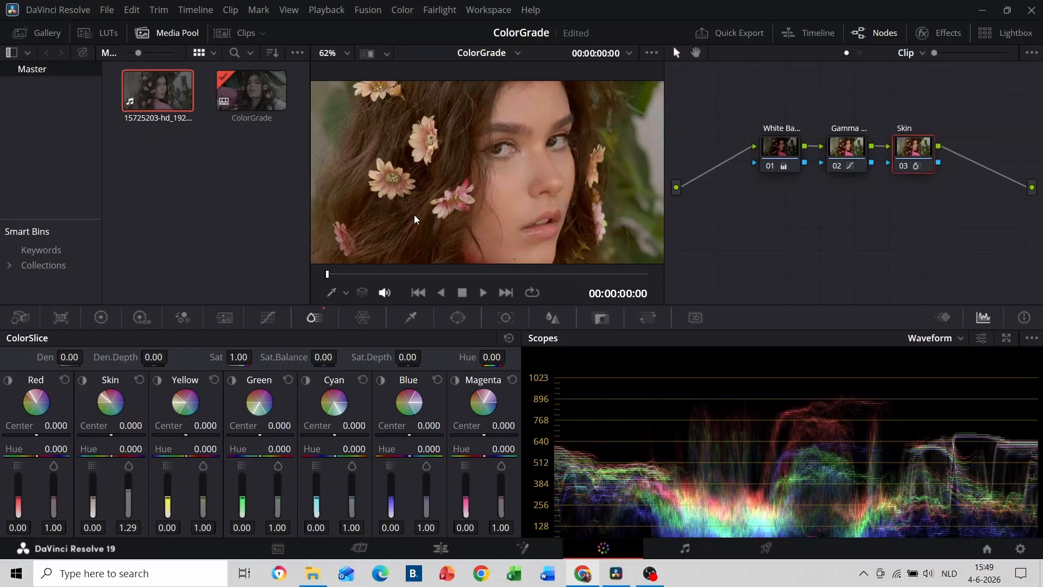
key("ctrl+d")
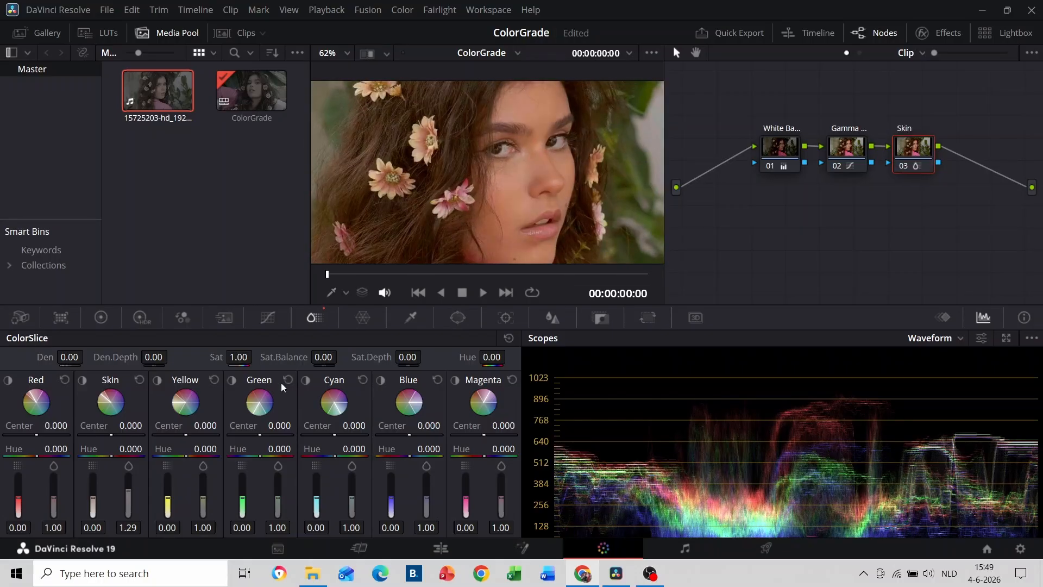
scroll(432, 165, "down", 2)
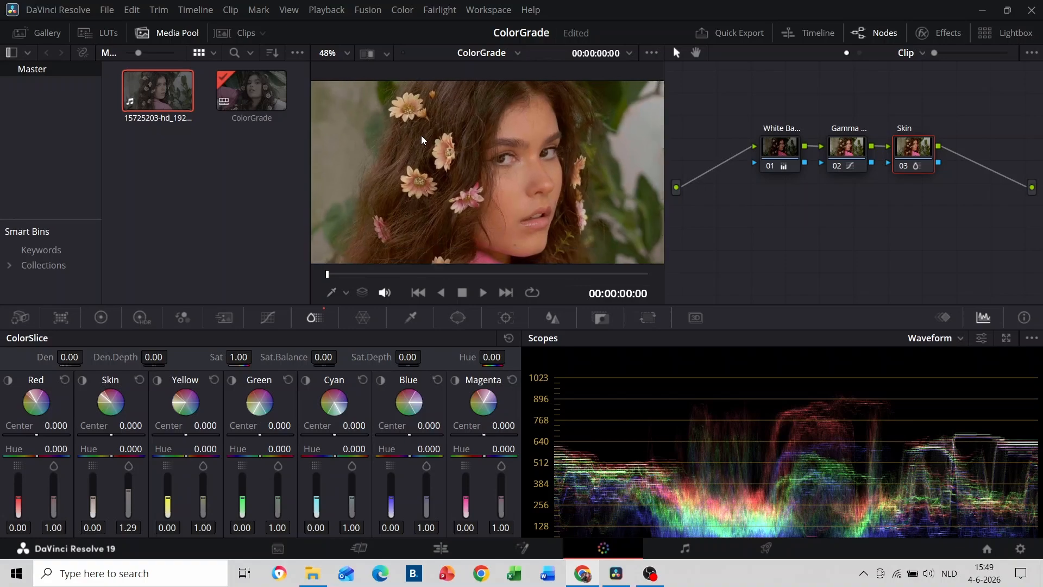
key("ctrl+d")
key("ctrl+d")
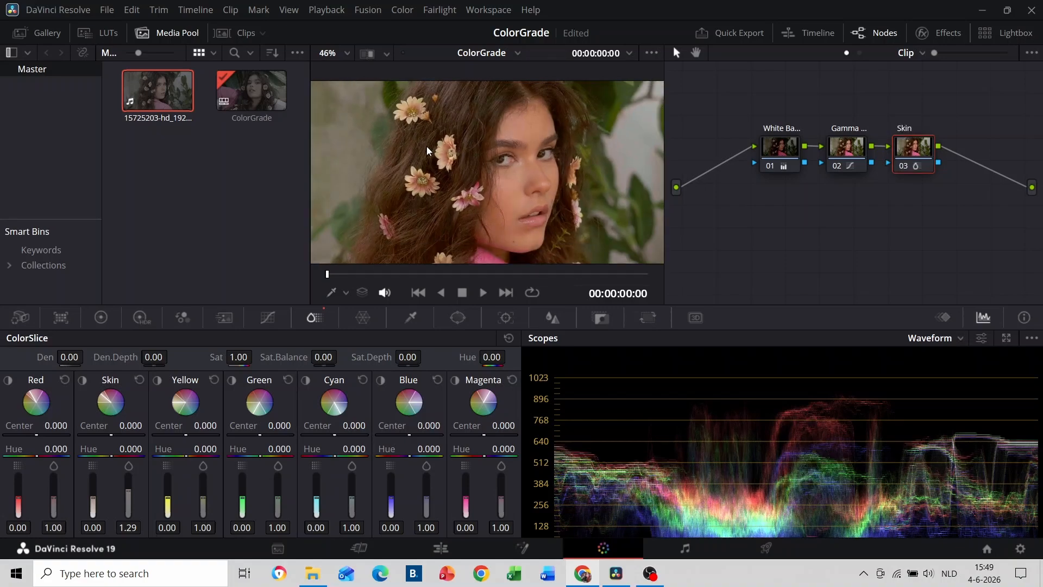
scroll(444, 167, "down", 2)
scroll(444, 167, "down", 2)
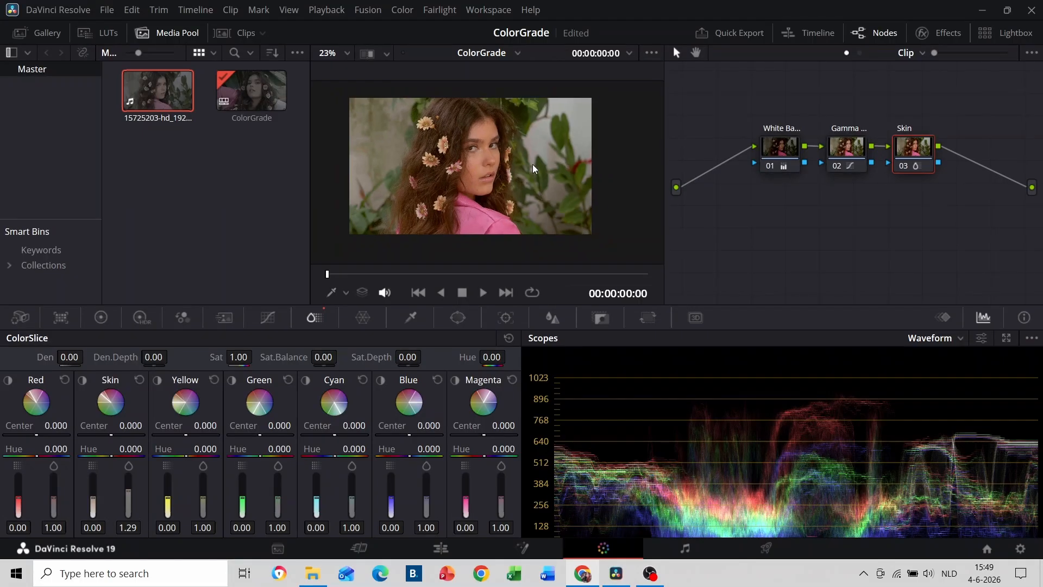
Shift the existing nodes to make room, then add a serial node after Skin with a label starting "Dark parts"
left_click_drag(807, 87, 955, 213)
left_click_drag(921, 157, 880, 167)
left_click_drag(887, 110, 884, 206)
key("alt+s")
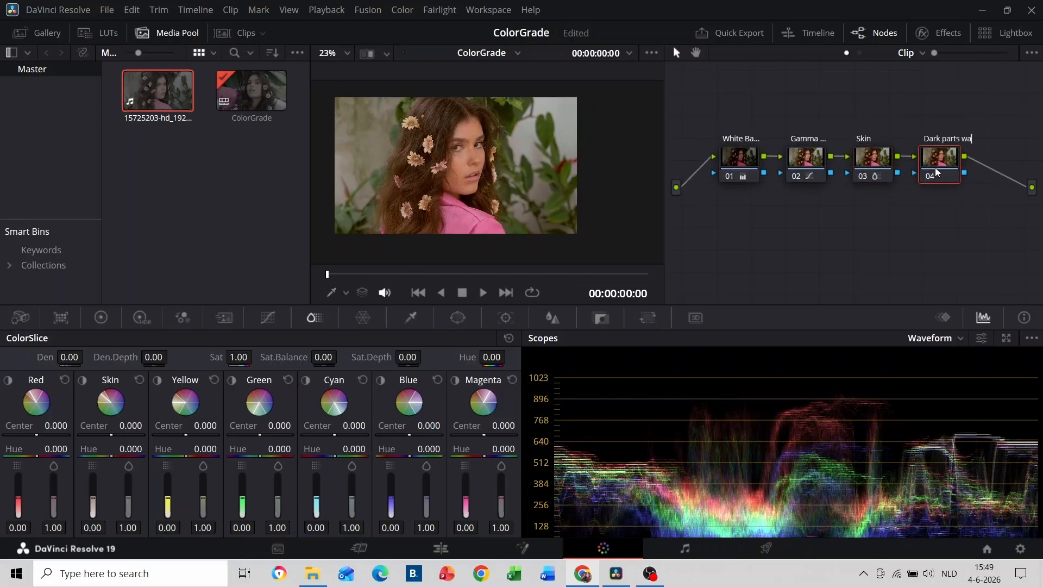
key("Return")
Shift the HDR Dark wheel's color balance on the dark parts node to about X 0.05, Y -0.06, and check the image full screen
left_click(140, 318)
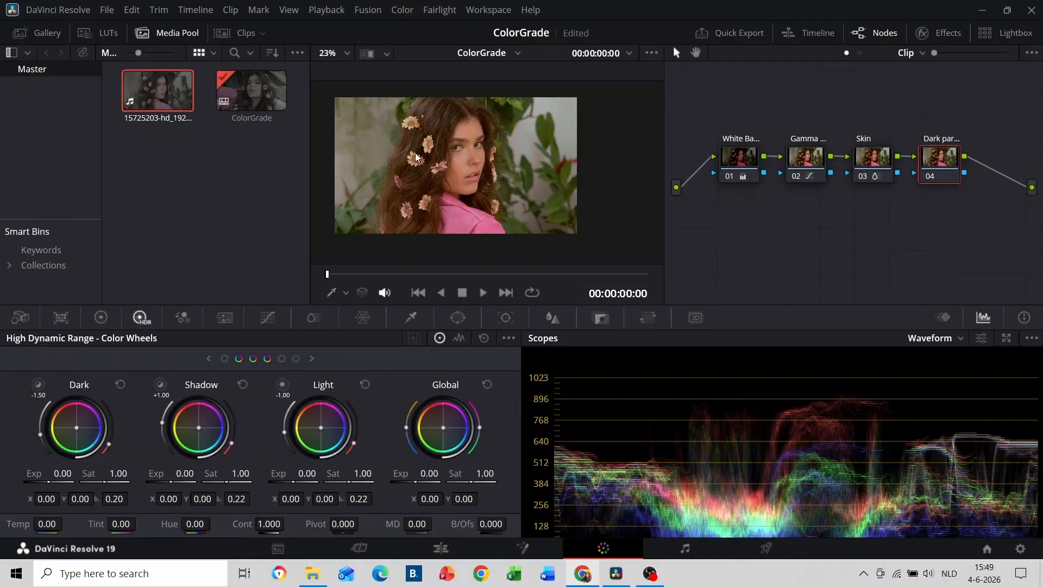
scroll(415, 158, "up", 3)
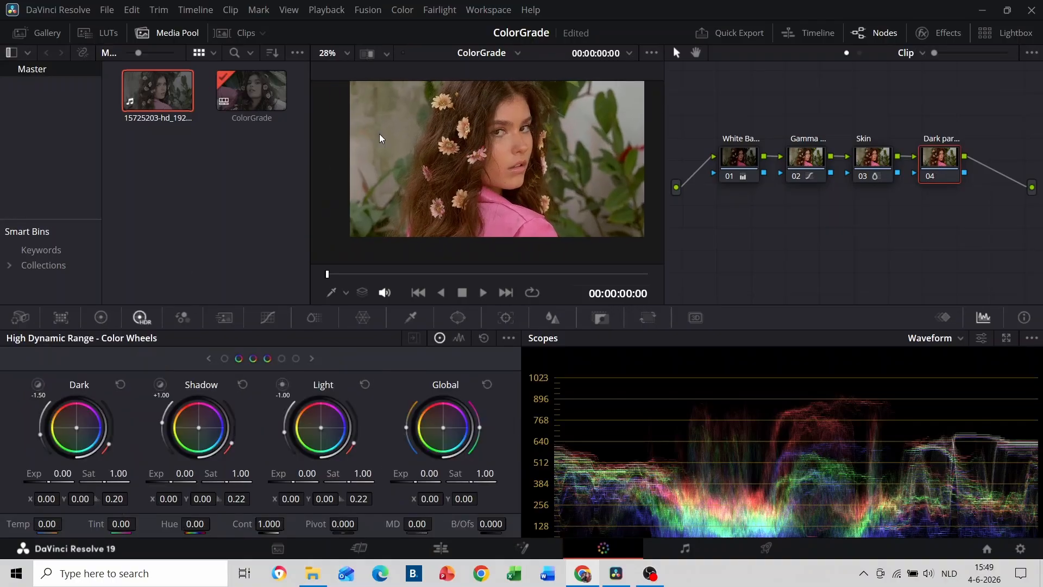
scroll(466, 163, "up", 2)
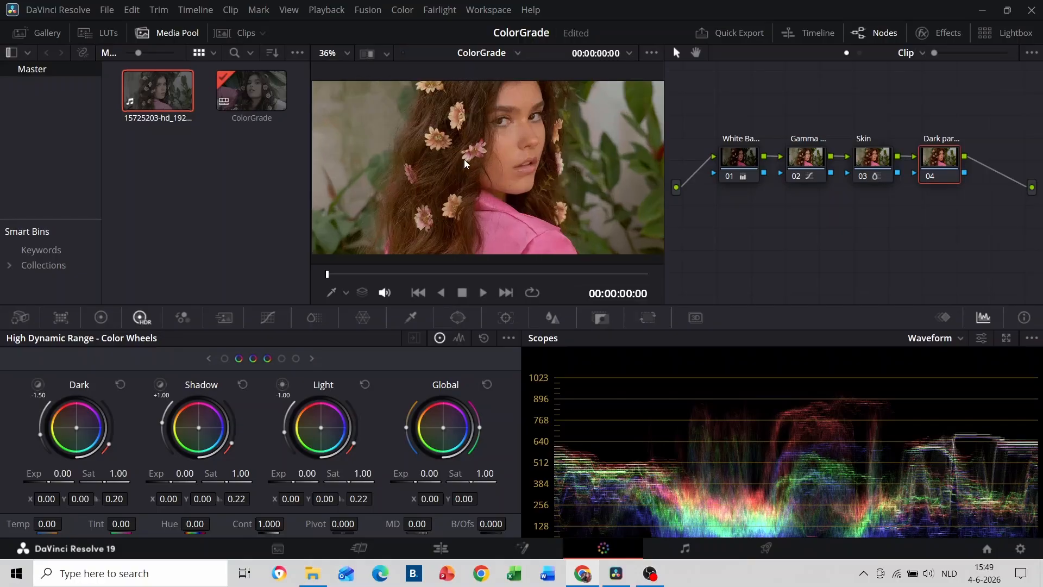
scroll(466, 160, "down", 2)
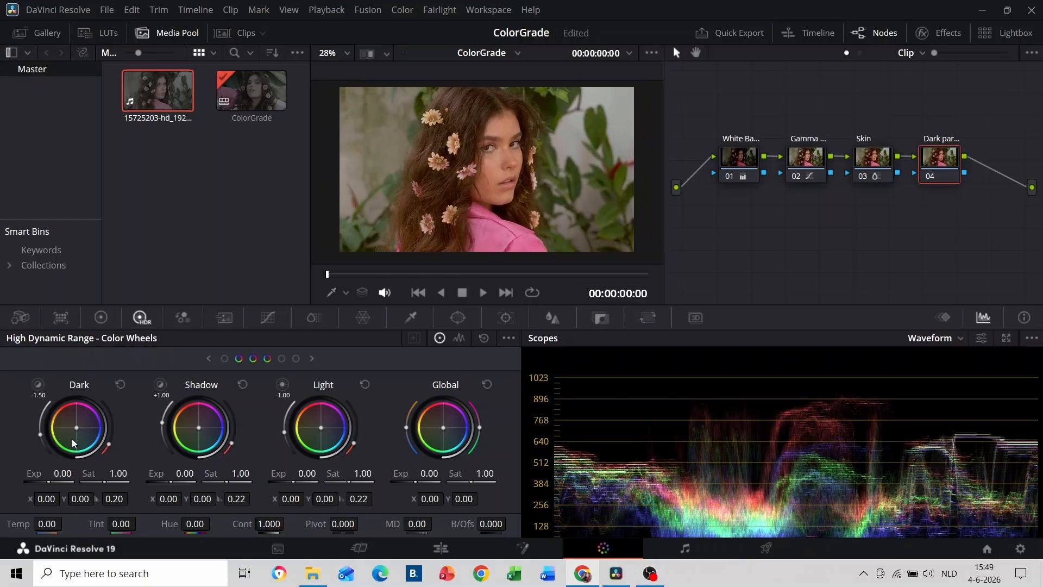
mouse_move(76, 428)
left_mouse_down()
mouse_move(74, 417)
mouse_move(75, 427)
left_mouse_up()
scroll(443, 161, "up", 3)
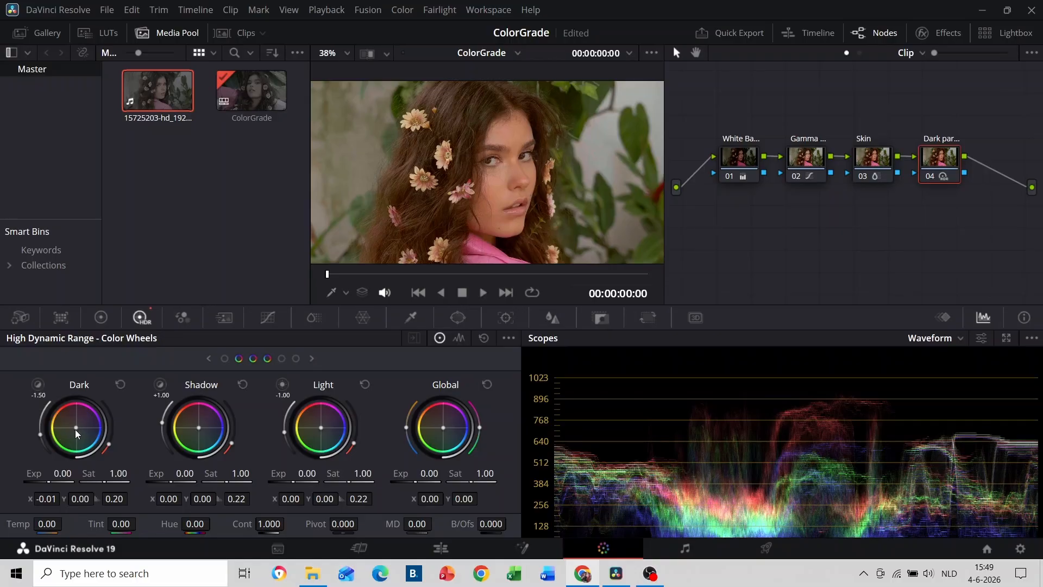
left_click_drag(76, 428, 79, 430)
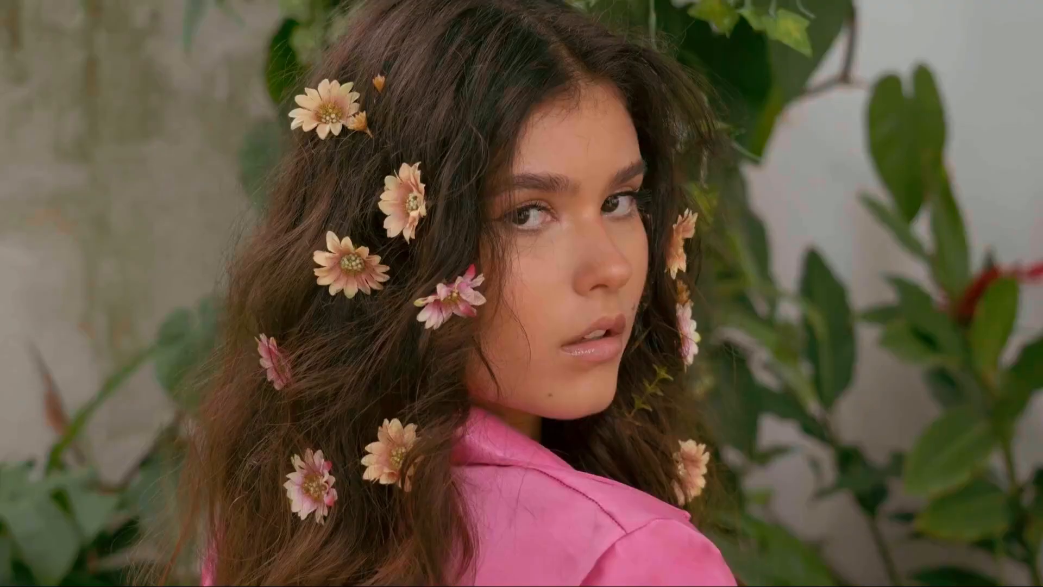
mouse_move(410, 86)
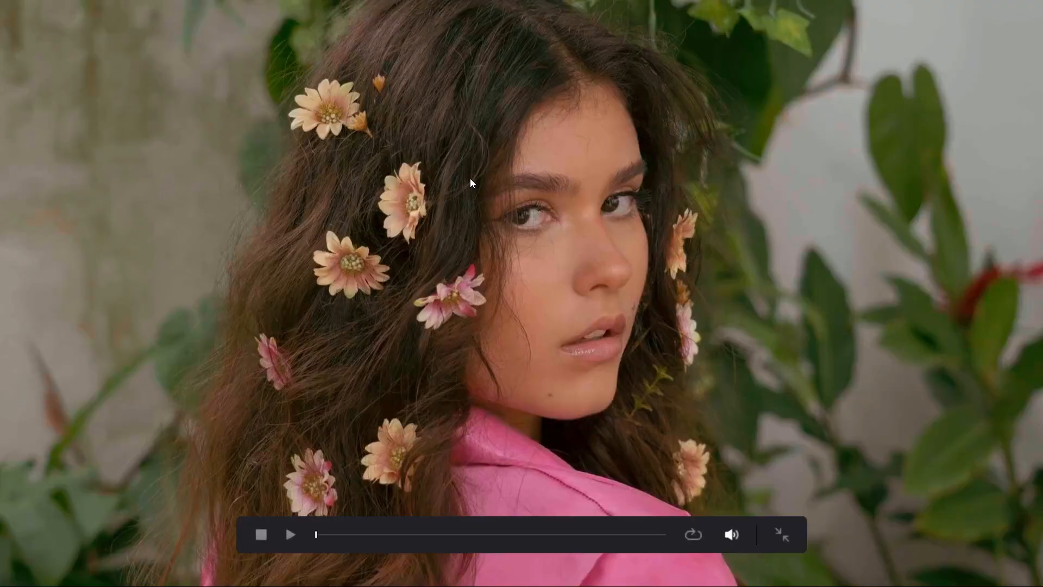
key("Escape")
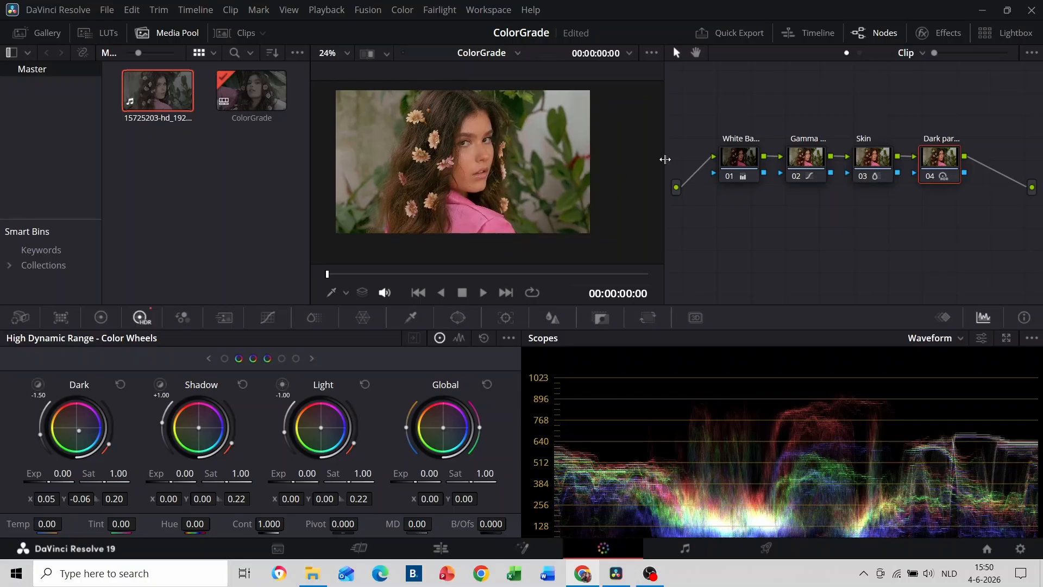
Hide the Media Pool and add a serial node labeled "Vignette" after the dark parts node
left_click_drag(665, 159, 641, 159)
key("alt+s")
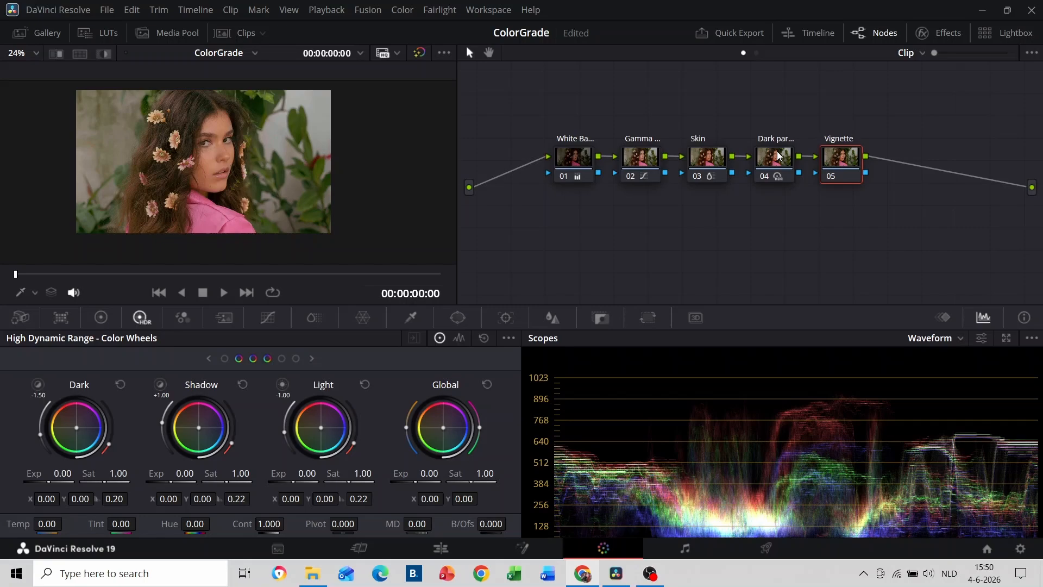
Add a circle window to the Vignette node, enlarge it around the woman with softness about 9.65, and position it at pan 49.88, tilt 49.97
left_click(458, 318)
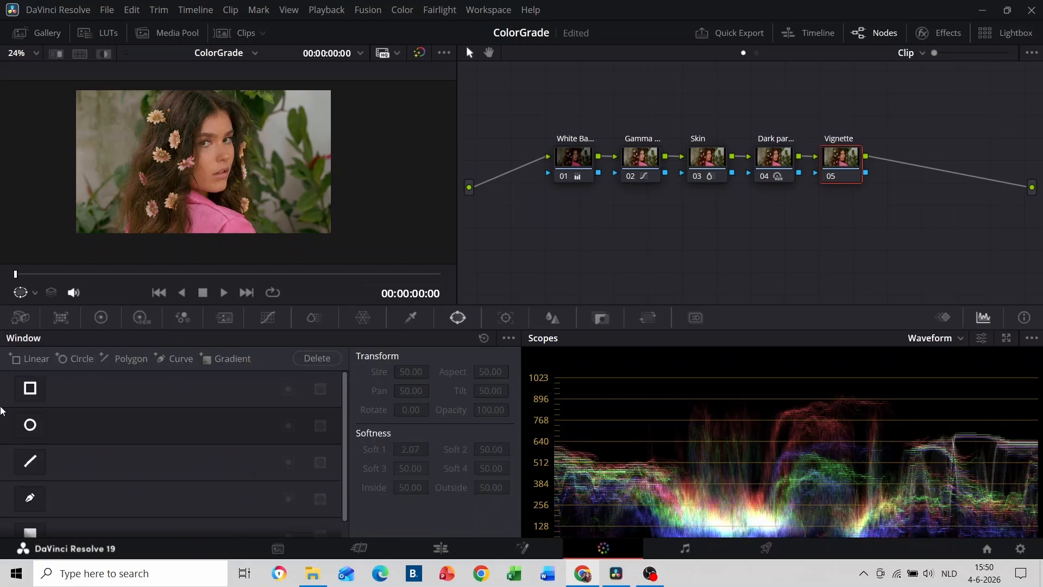
left_click(30, 426)
left_click_drag(168, 203, 109, 249)
left_click_drag(105, 163, 93, 162)
scroll(150, 172, "down", 1)
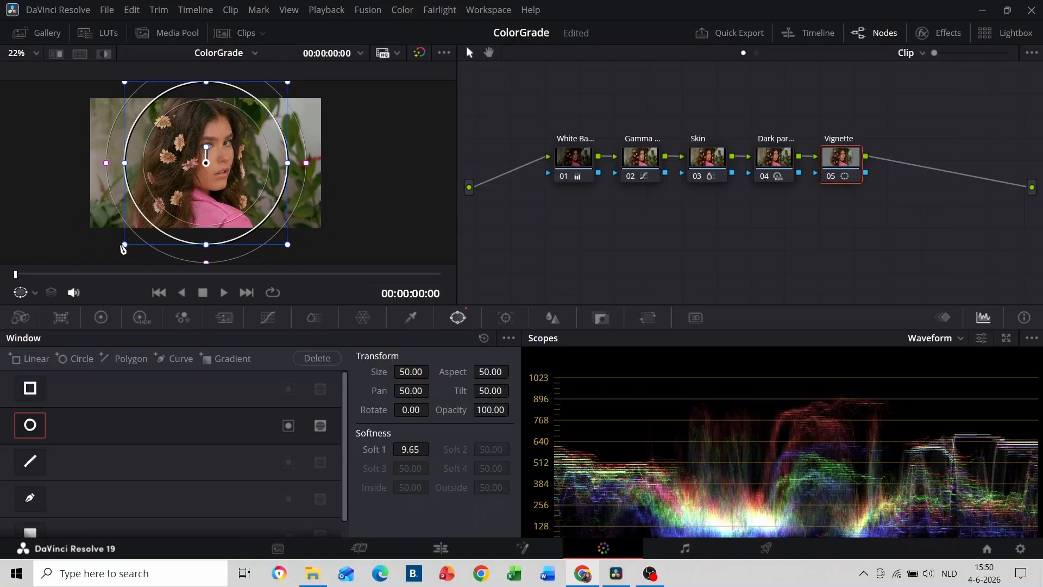
left_click_drag(126, 245, 120, 249)
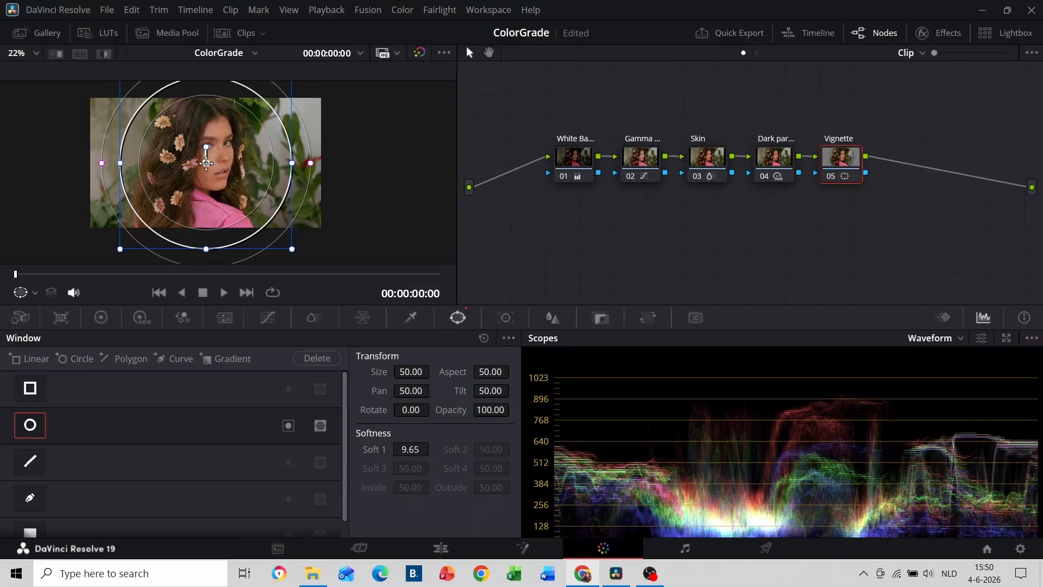
left_click_drag(207, 164, 205, 163)
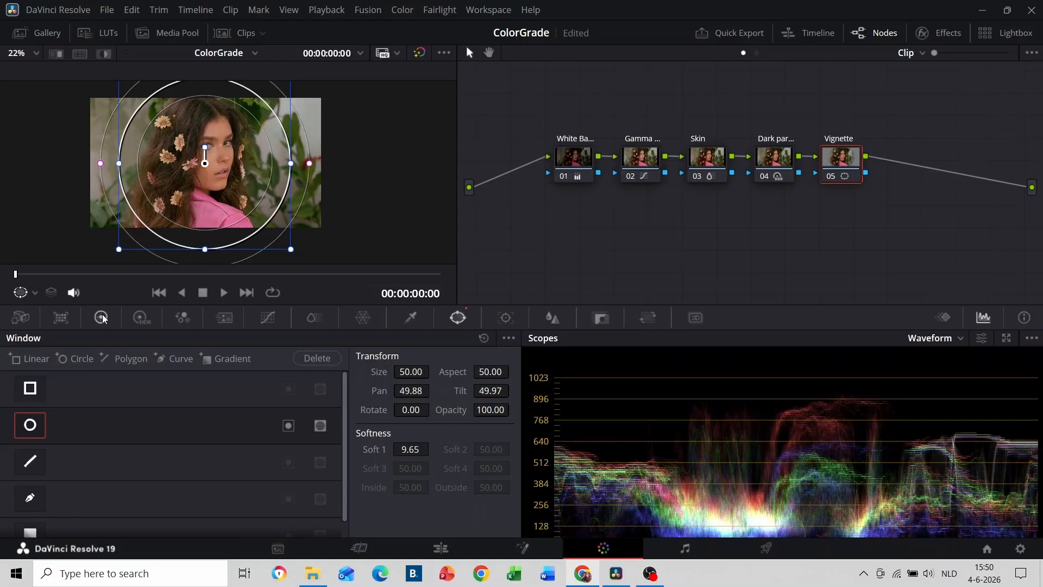
Invert the circle window and lower the Vignette node's Offset to darken the frame's edges, comparing with the node off and on
left_click(289, 427)
left_click(101, 317)
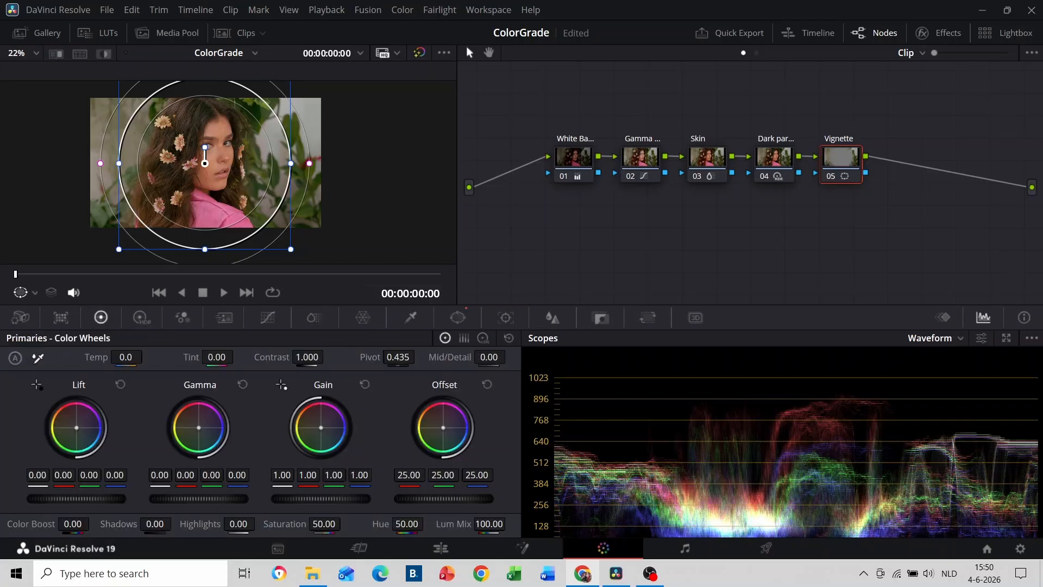
left_click_drag(443, 498, 398, 498)
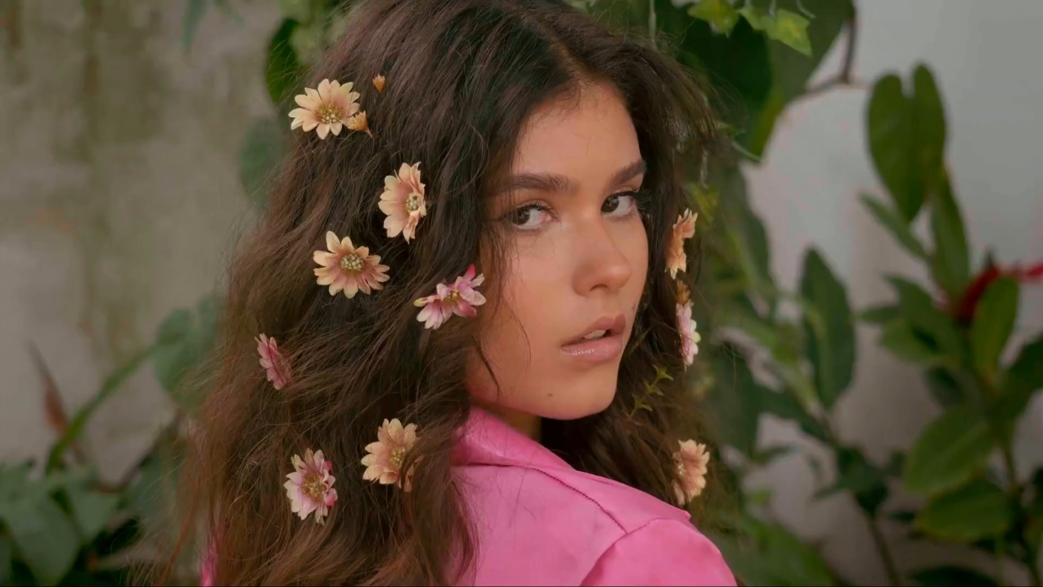
key("ctrl+d")
key("ctrl+d")
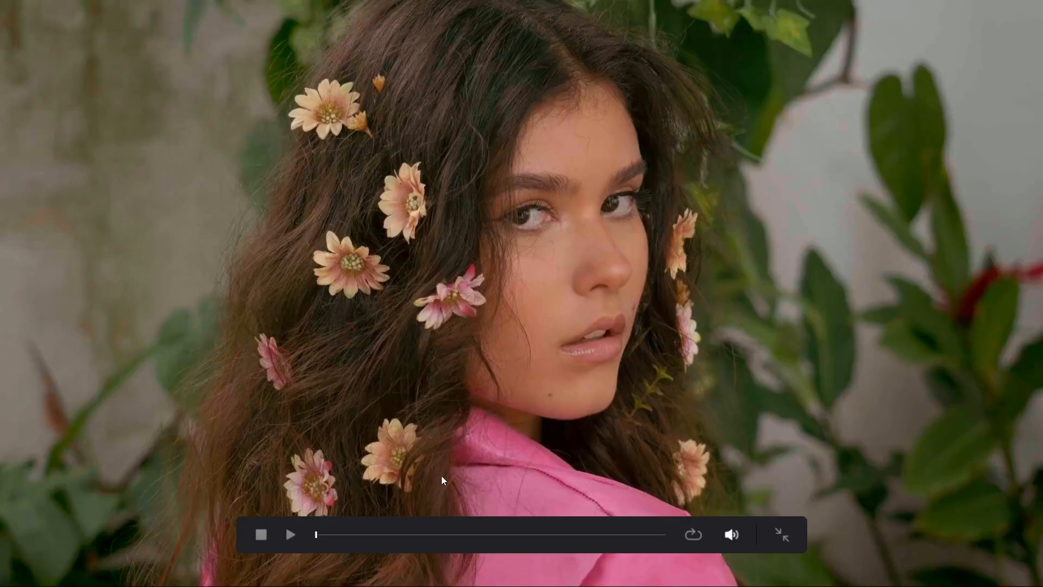
Add a serial node for global saturation after the Vignette node and raise its whole Hue Vs Sat curve to saturation 1.26
key("Escape")
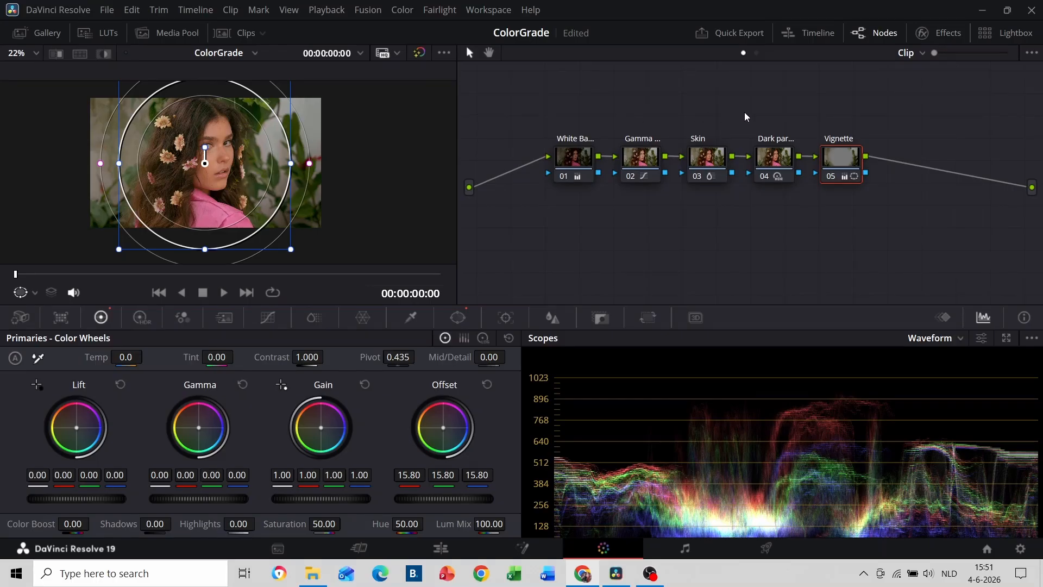
key("alt+s")
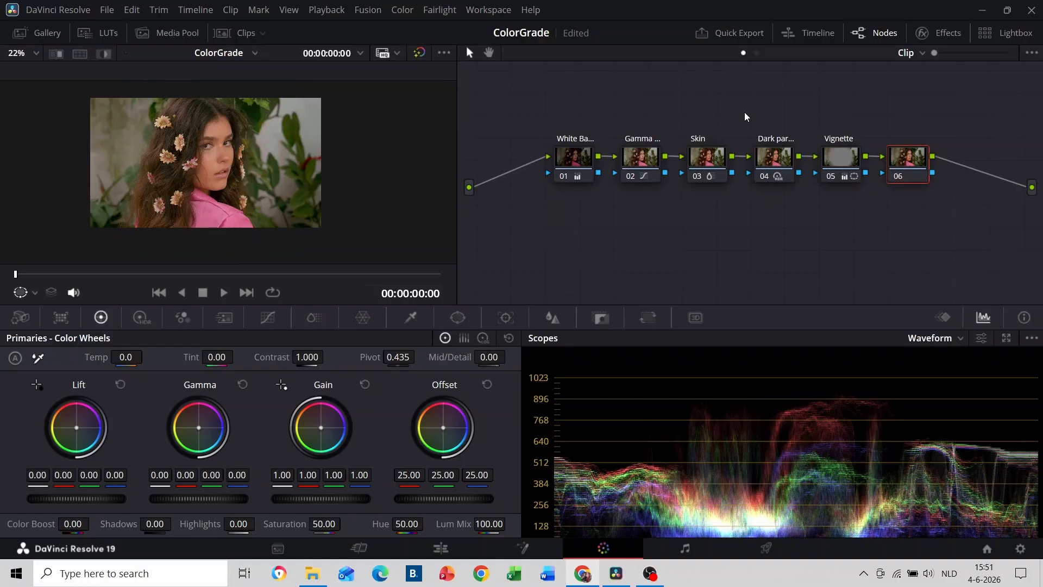
type("lobal sa...")
key("Return")
left_click(267, 325)
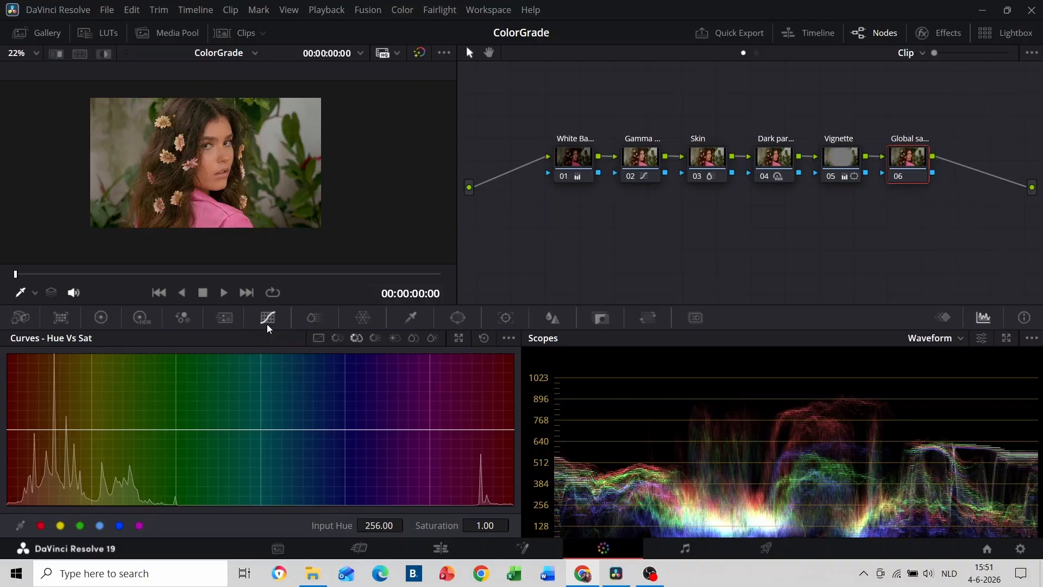
left_click_drag(229, 429, 213, 411)
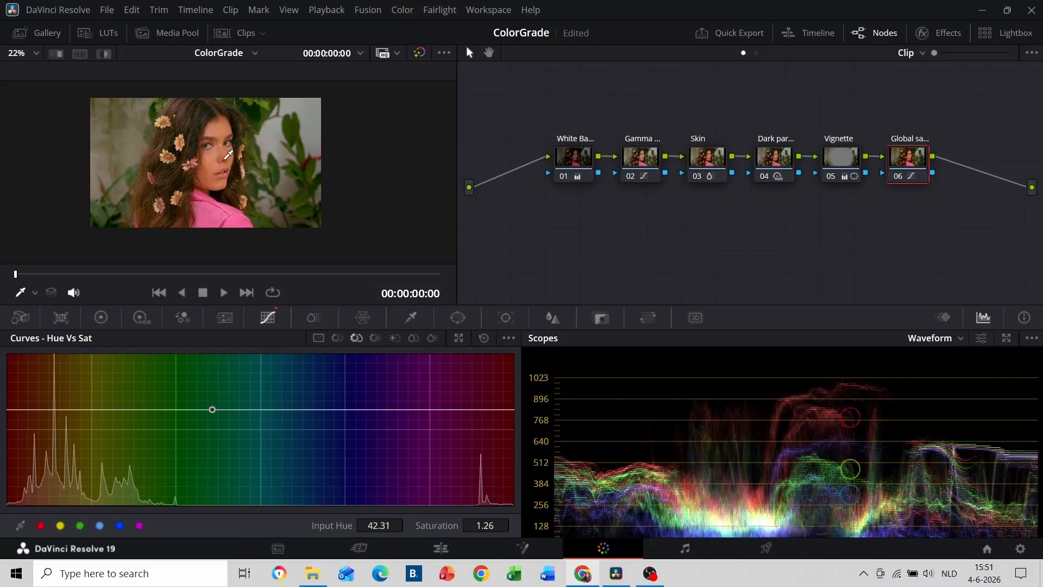
Sample the woman's skin hue on the Hue Vs Sat curve and lower that point's saturation to 1.08
scroll(251, 139, "up", 3)
scroll(251, 139, "up", 3)
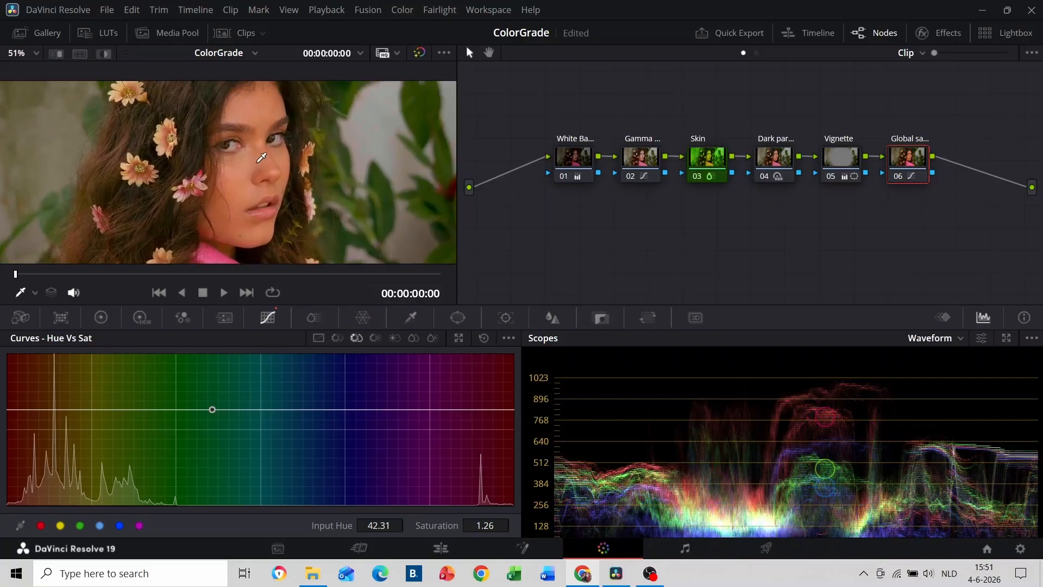
left_click(260, 106)
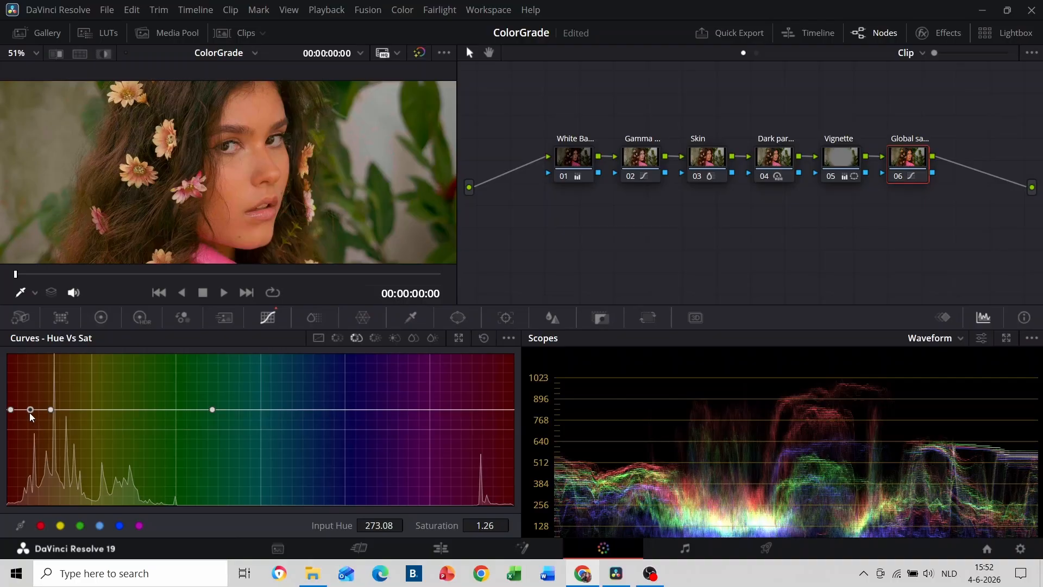
left_click_drag(30, 411, 31, 429)
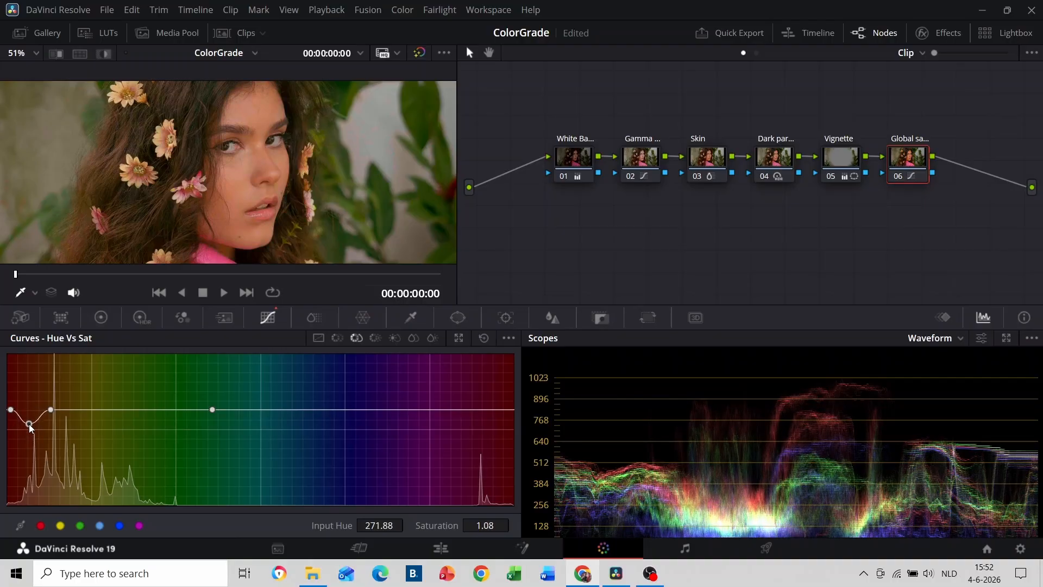
scroll(187, 184, "down", 5)
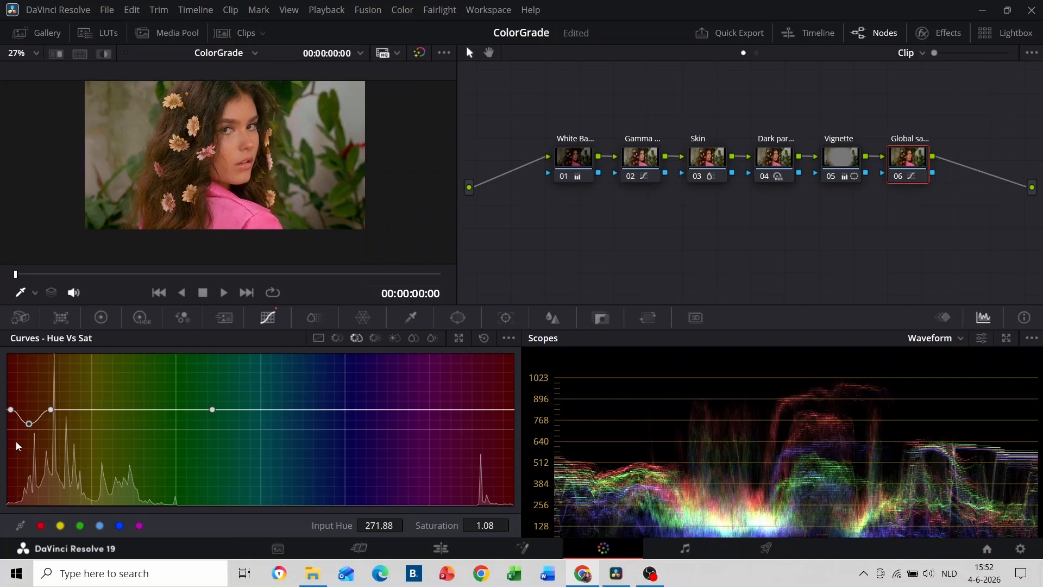
Sample the green of the leaves on the Hue Vs Sat curve, raise its saturation to 1.42, and check the image full screen
scroll(307, 196, "up", 1)
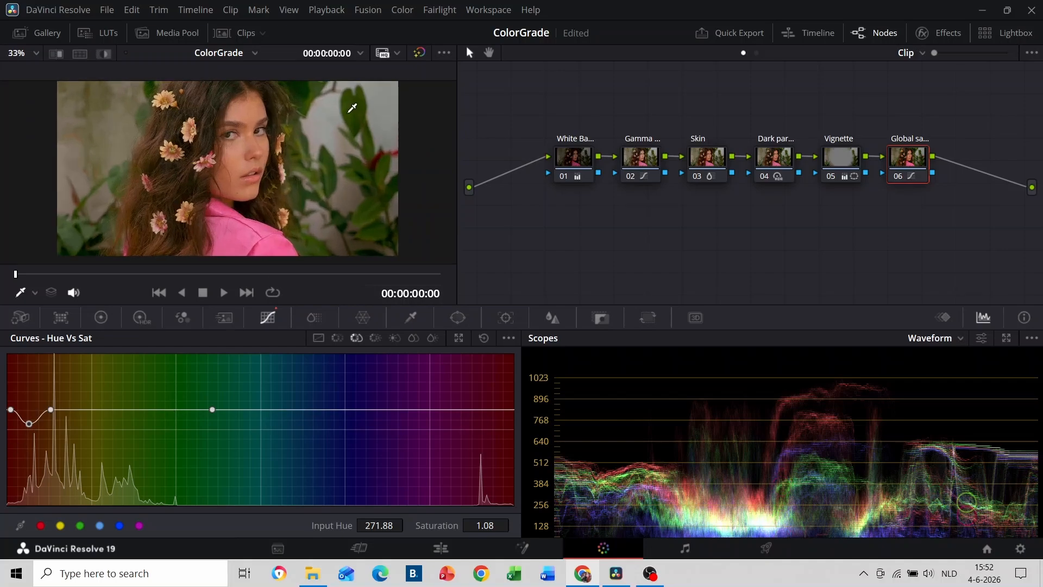
left_click(352, 105)
mouse_move(114, 414)
left_mouse_down()
mouse_move(117, 380)
mouse_move(115, 467)
mouse_move(105, 361)
mouse_move(109, 507)
mouse_move(112, 374)
mouse_move(113, 397)
left_mouse_up()
scroll(275, 144, "down", 2)
scroll(274, 144, "up", 2)
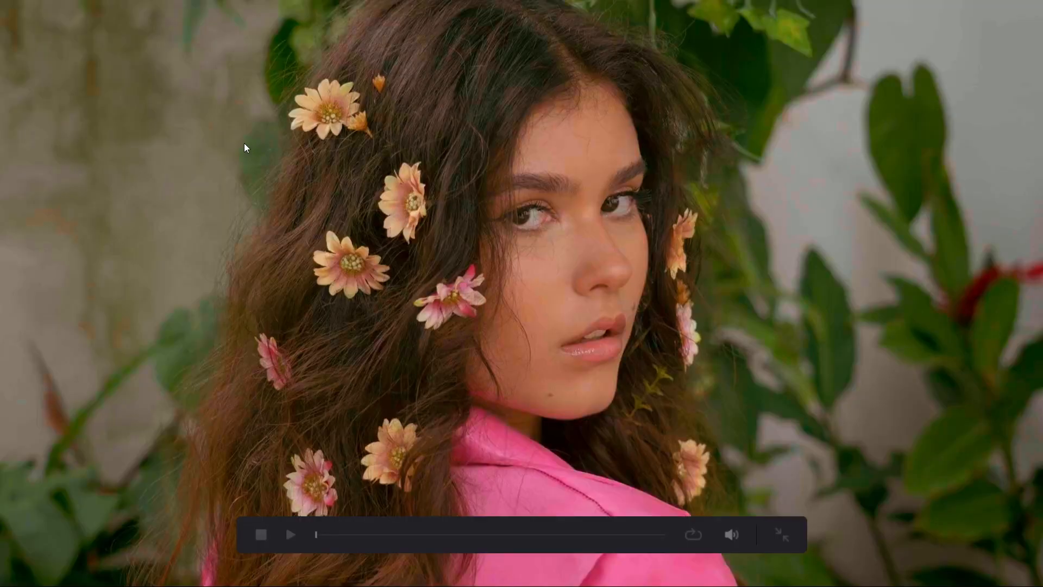
key("Escape")
Inspect the cheek closely and compare the Skin node off and on
scroll(251, 142, "up", 6)
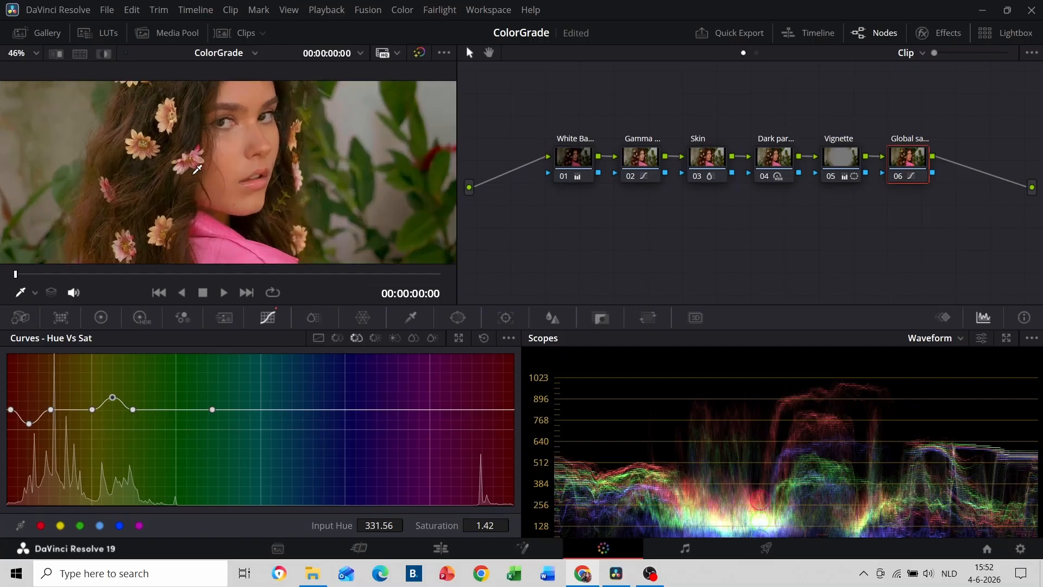
scroll(235, 158, "up", 4)
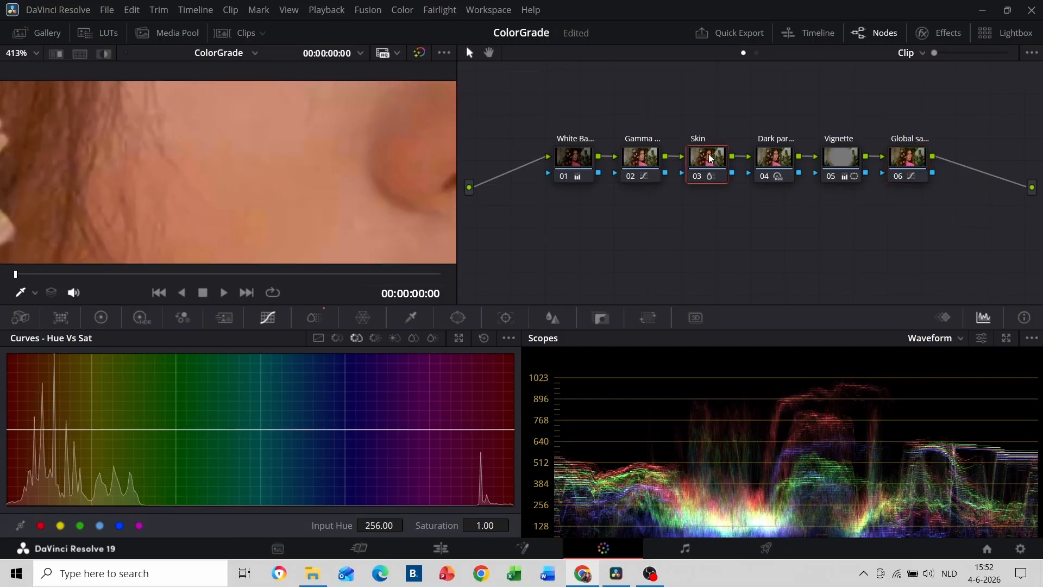
key("ctrl+d")
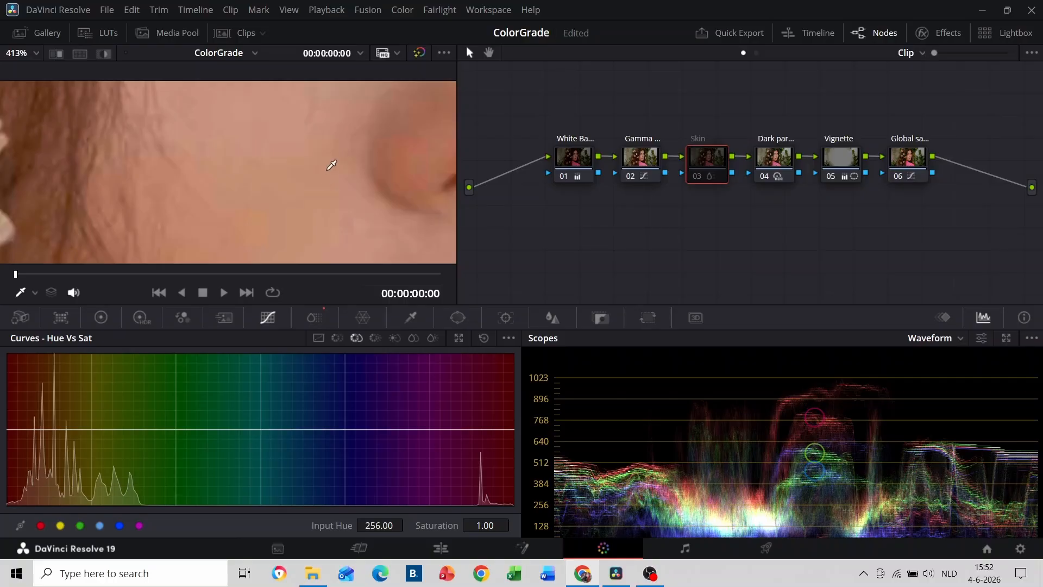
scroll(331, 163, "up", 2)
key("ctrl+d")
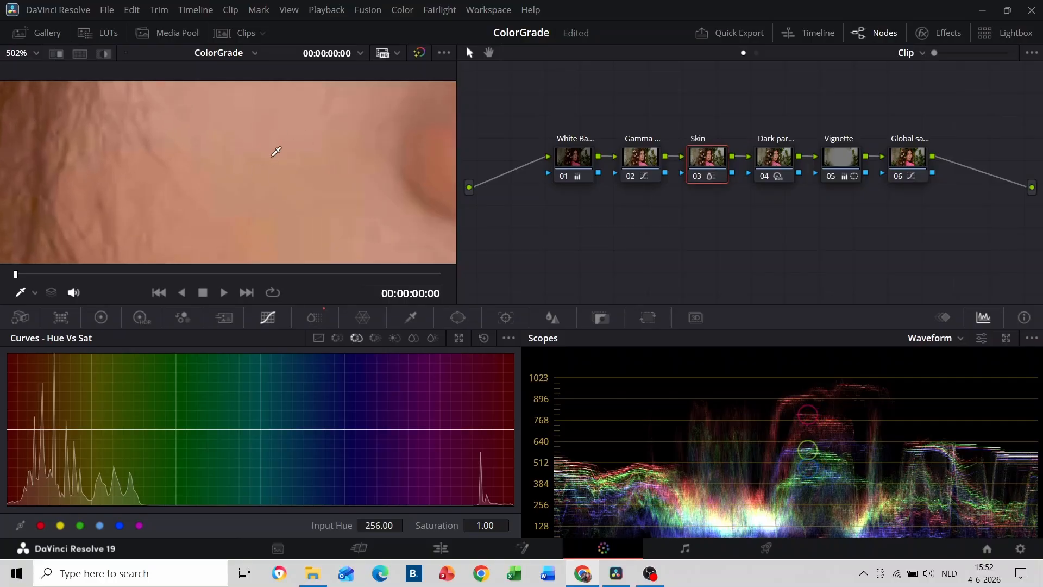
Lower the Skin slice's saturation in ColorSlice to 1.09 and compare the Skin node off and on at different zoom levels
left_click(309, 320)
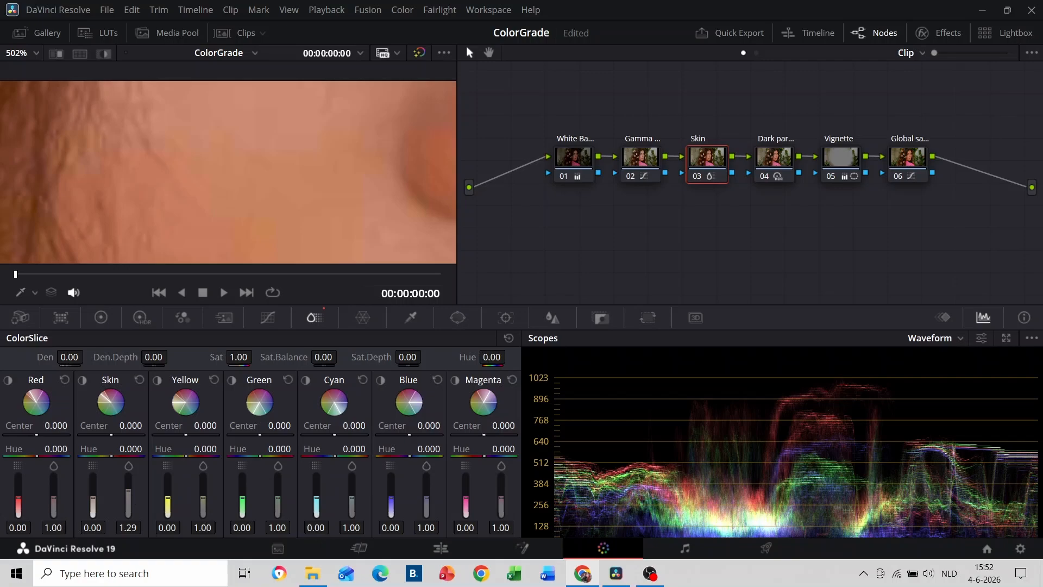
left_click_drag(128, 491, 128, 496)
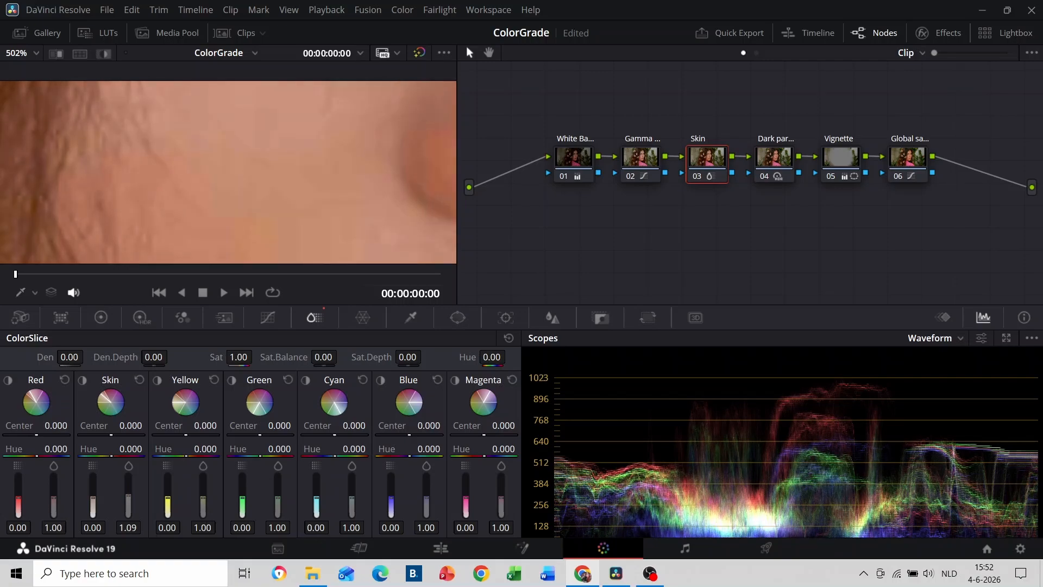
scroll(297, 156, "down", 5)
key("ctrl+d")
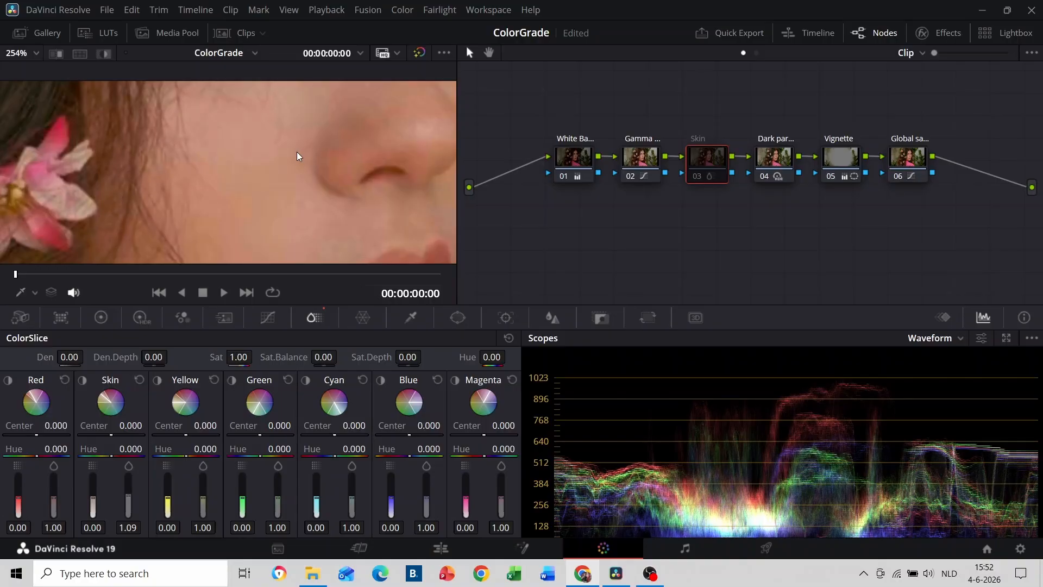
key("ctrl+d")
scroll(297, 157, "down", 7)
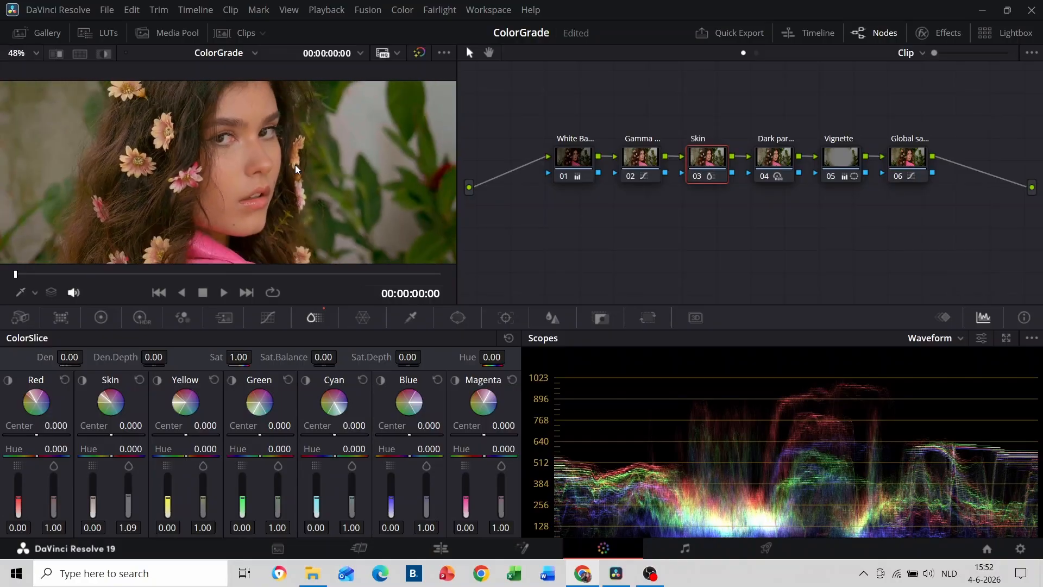
scroll(298, 168, "down", 2)
key("ctrl+d")
key("ctrl+d")
scroll(298, 169, "down", 1)
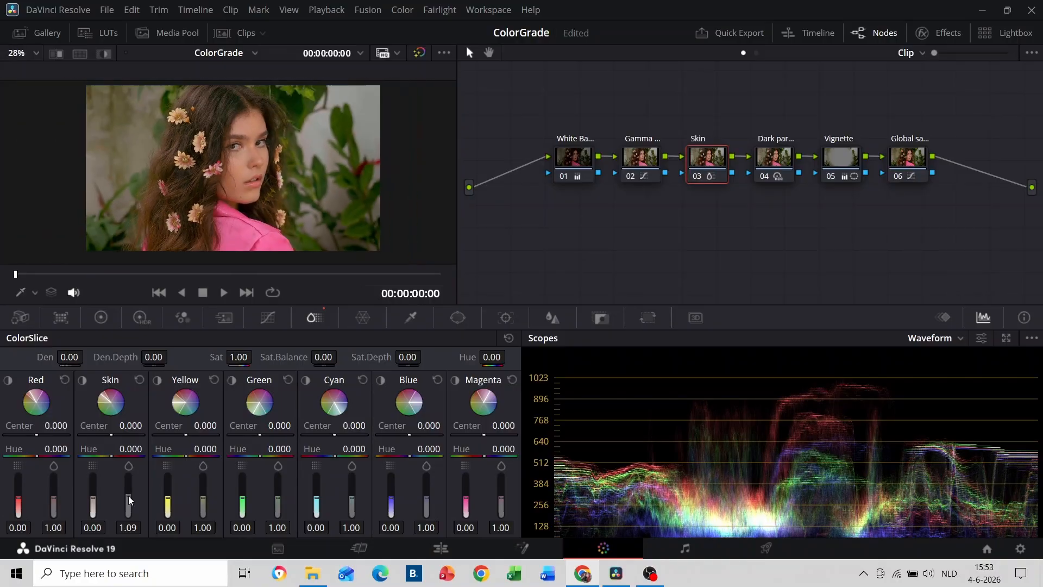
Raise the Skin slice's saturation to 1.25 and check the result full screen
left_click_drag(129, 496, 128, 490)
key("ctrl+f")
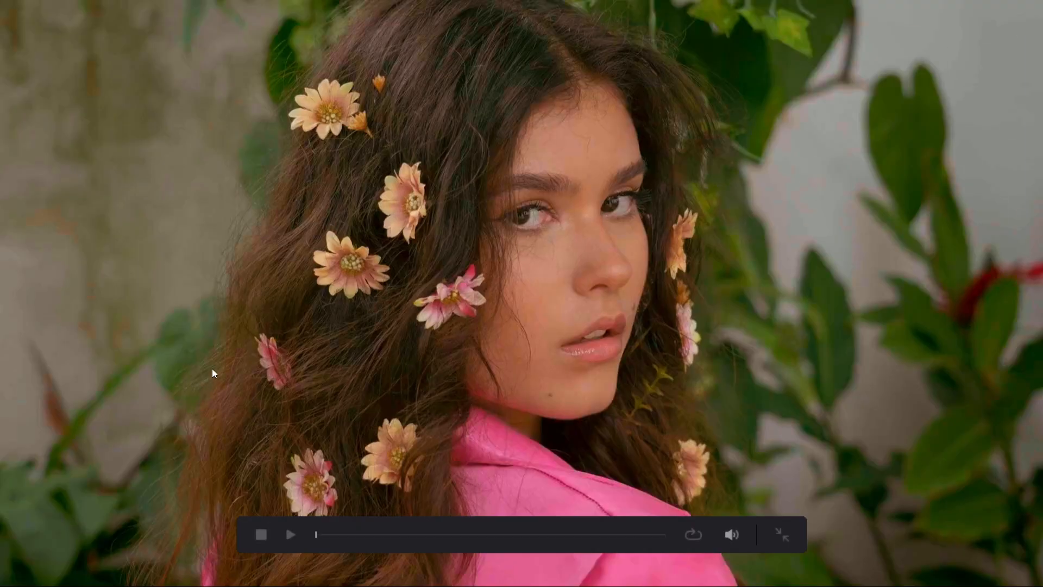
key("ctrl+f")
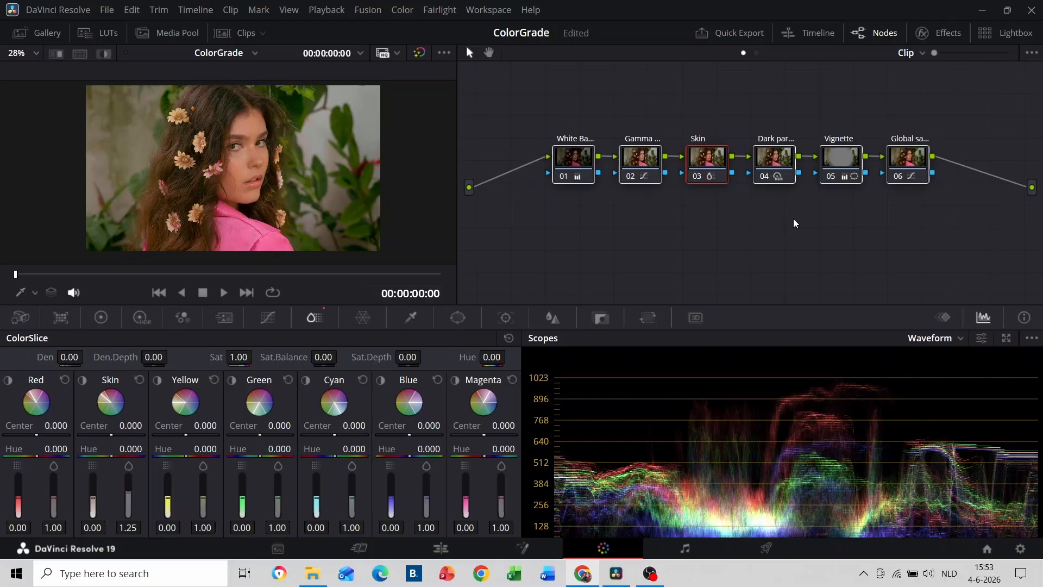
Add a serial node labeled "Dehancer" after the global saturation node
left_click(908, 159)
key("alt+s")
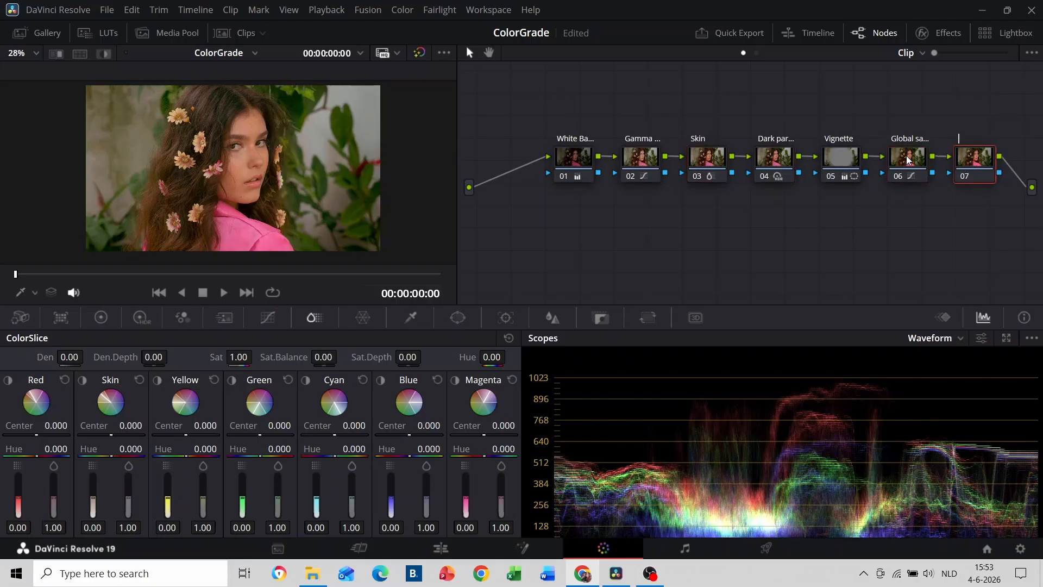
type("Dehancer")
key("Return")
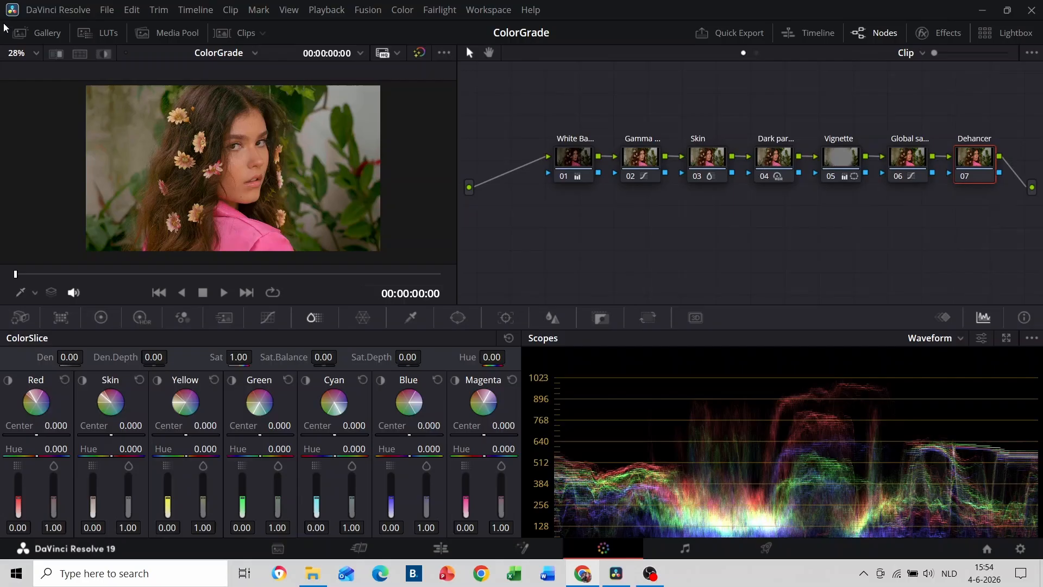
Check in the system preferences whether the Dehancer Open FX video plugin is loaded, and leave the settings unchanged
left_click(58, 9)
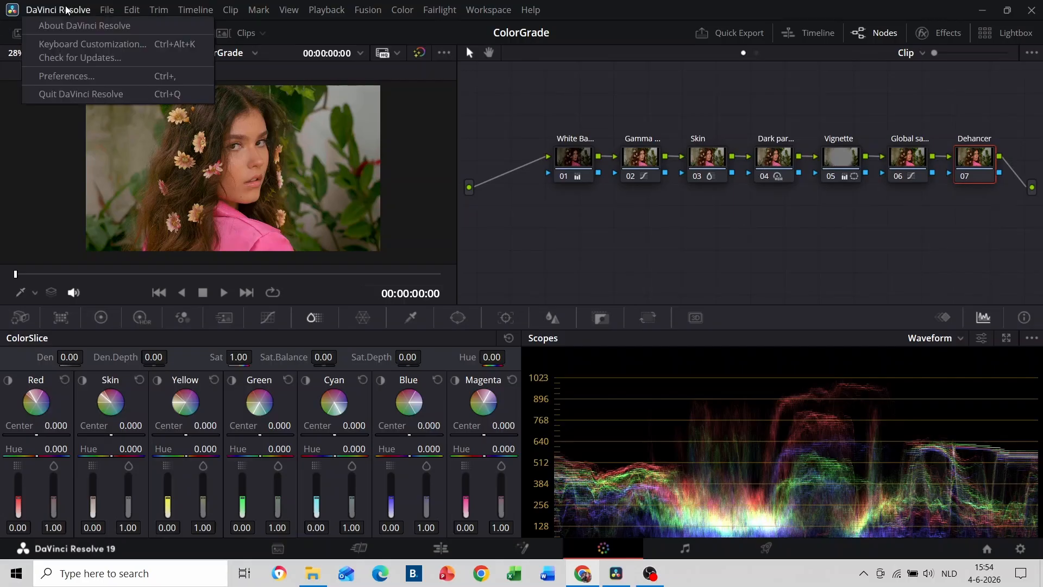
left_click(75, 79)
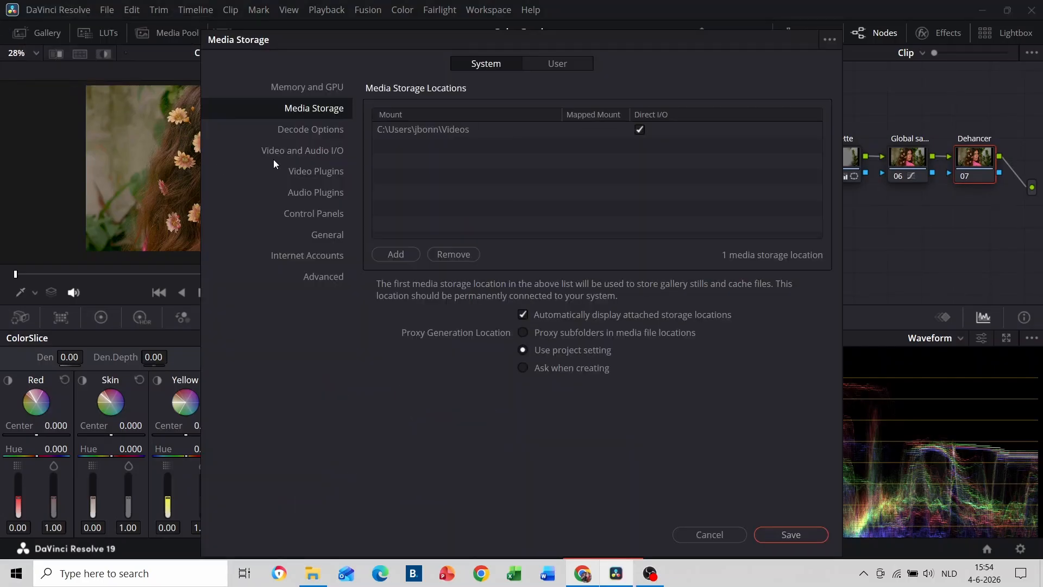
left_click(289, 172)
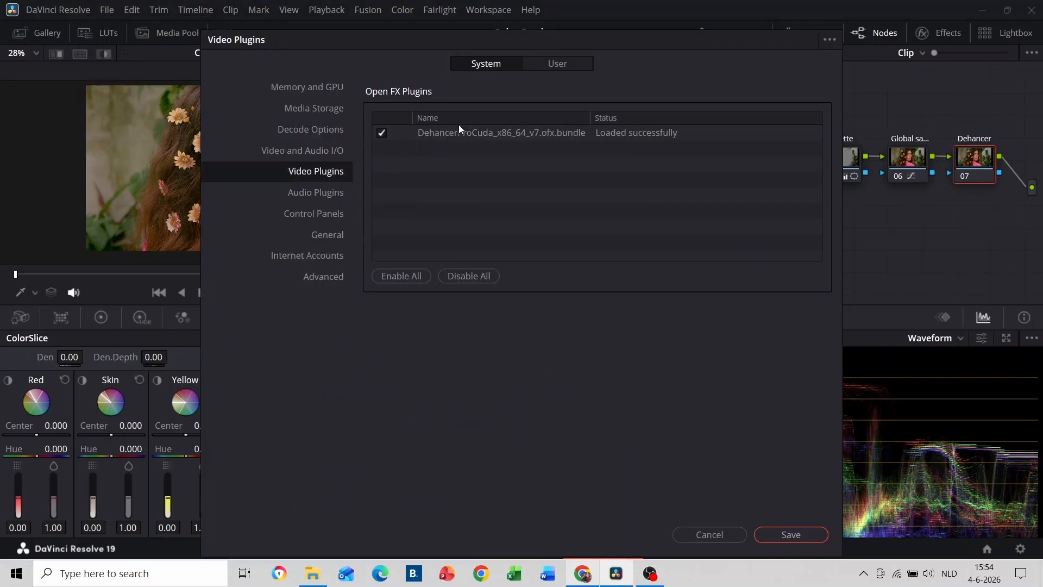
left_click(726, 534)
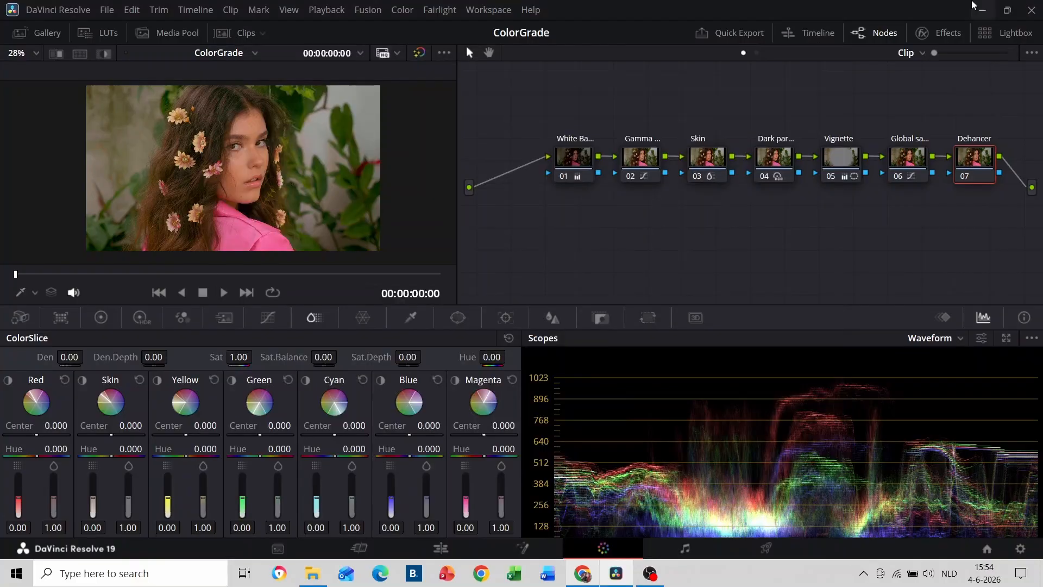
Search the effects library for "dehanc" and apply Dehancer Pro 7.3.6 to the Dehancer node
left_click(943, 34)
left_click(1007, 53)
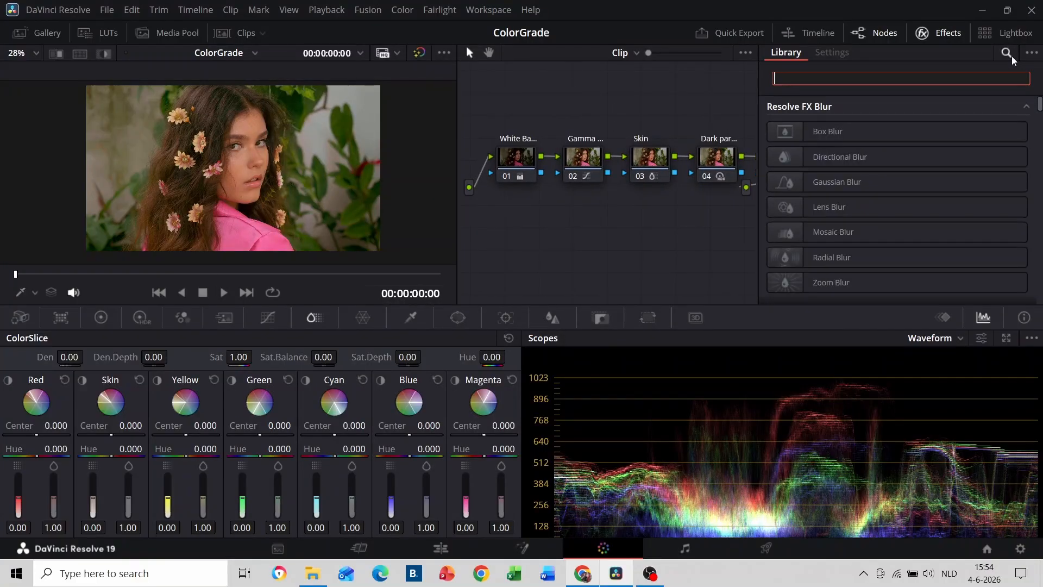
type("dehanc")
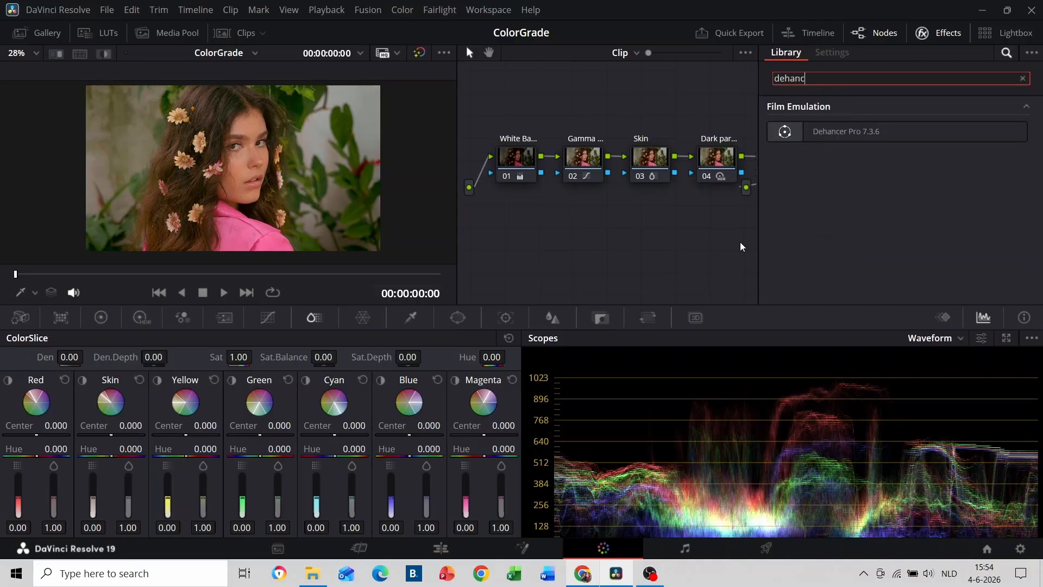
left_click_drag(676, 239, 583, 235)
left_click_drag(684, 211, 542, 251)
left_click_drag(847, 132, 718, 171)
Widen the node graph and move the global saturation and Dehancer nodes above the rest of the chain
left_click_drag(456, 137, 225, 127)
scroll(648, 150, "down", 1)
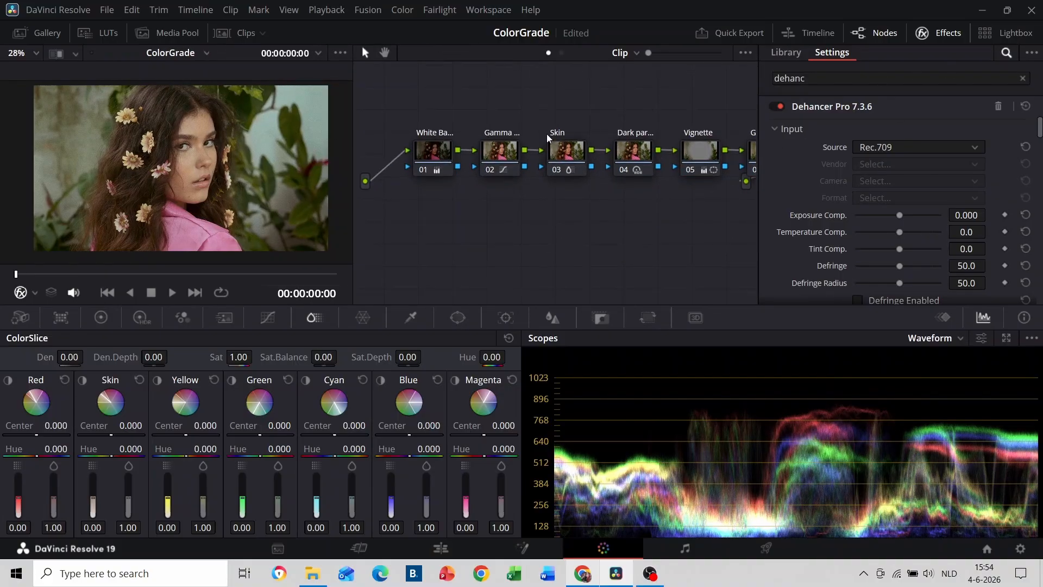
left_click_drag(637, 115, 458, 117)
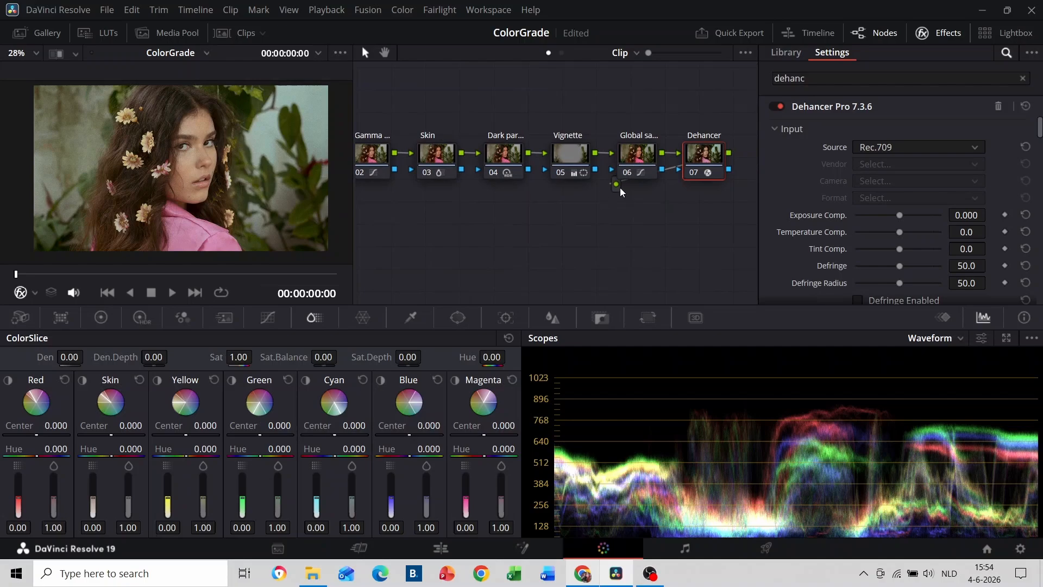
left_click_drag(730, 184, 636, 111)
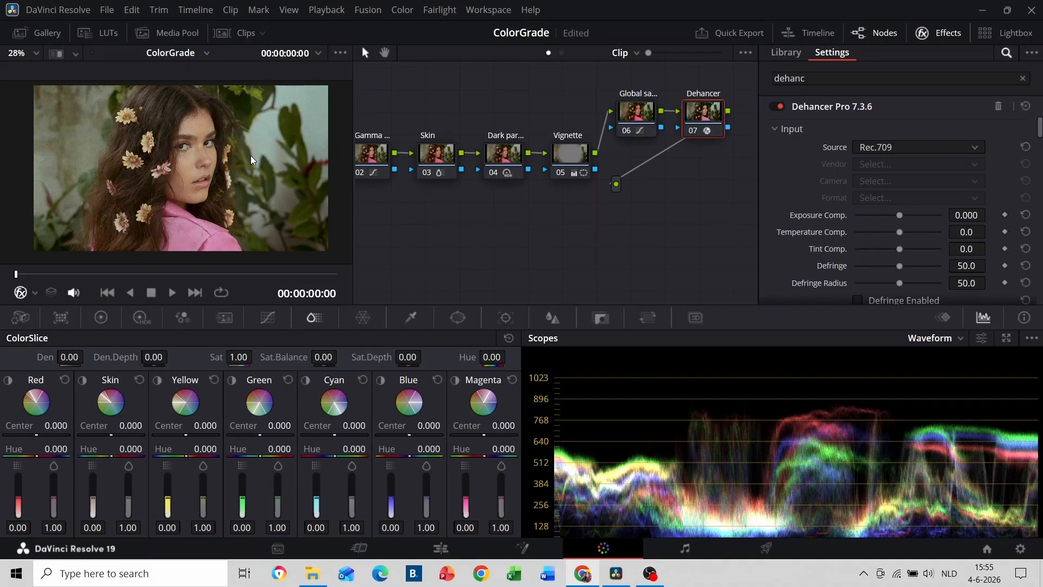
Set Dehancer's Temperature Comp. to -0.8 and toggle the Enabled option of the Kodak Vision3 250D film profile
scroll(842, 179, "down", 2)
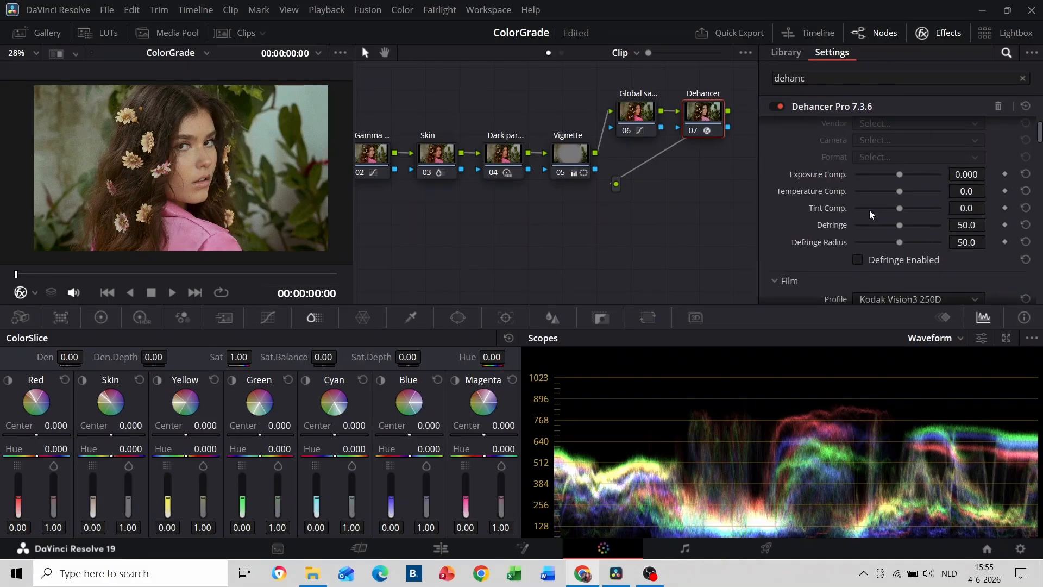
left_click_drag(899, 191, 898, 197)
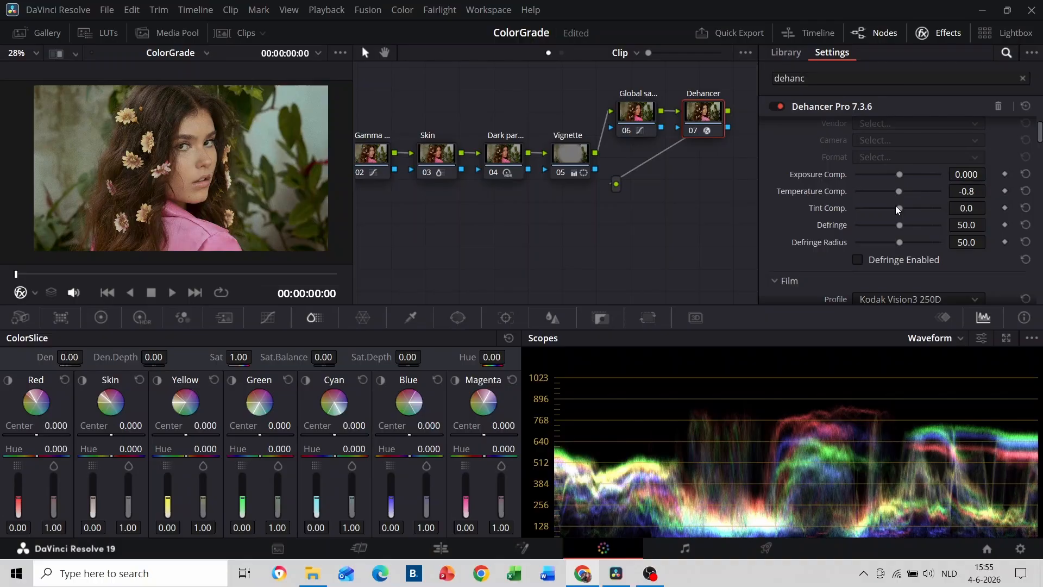
scroll(859, 197, "down", 2)
scroll(860, 200, "down", 1)
left_click(857, 212)
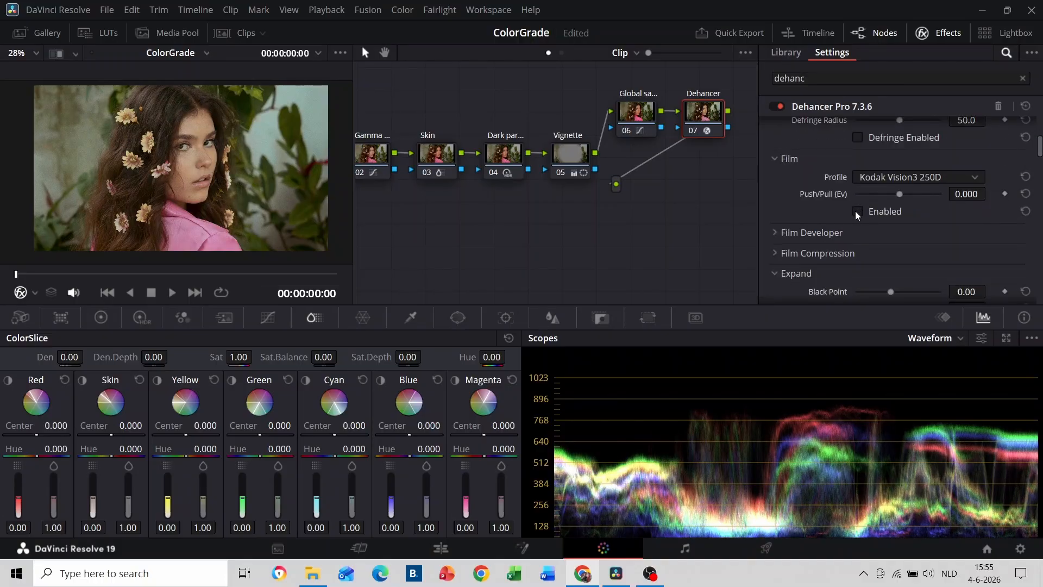
Enable Dehancer's film emulation and switch its profile to Kodak Portra 400
left_click(857, 211)
left_click(879, 181)
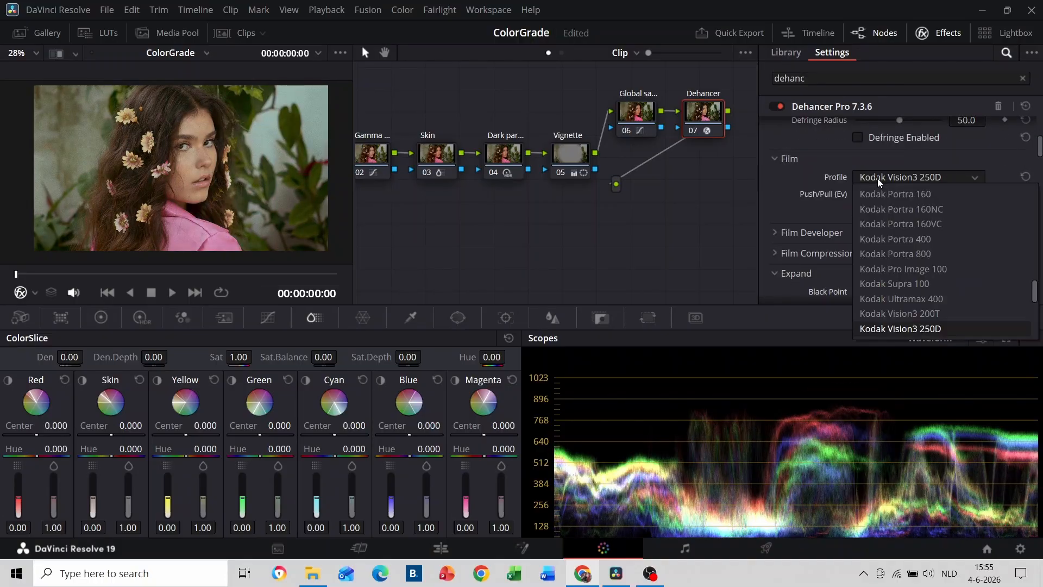
left_click(894, 240)
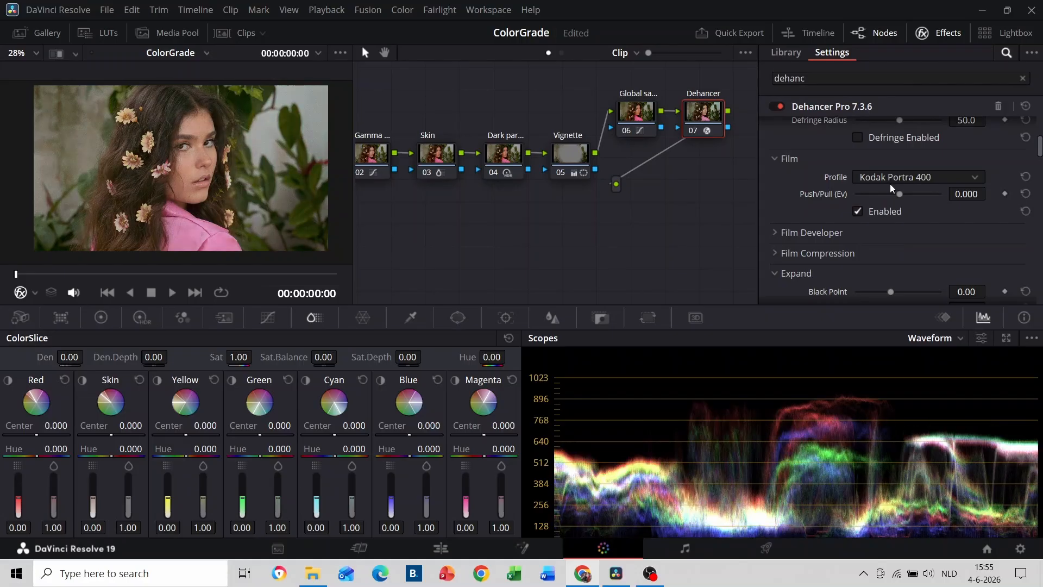
Try the Kodak Pro Image 100 film profile, and return the film profile to Kodak Vision3 250D
left_click(899, 179)
left_click(908, 270)
key("Down")
key("Down")
key("Down")
key("Down")
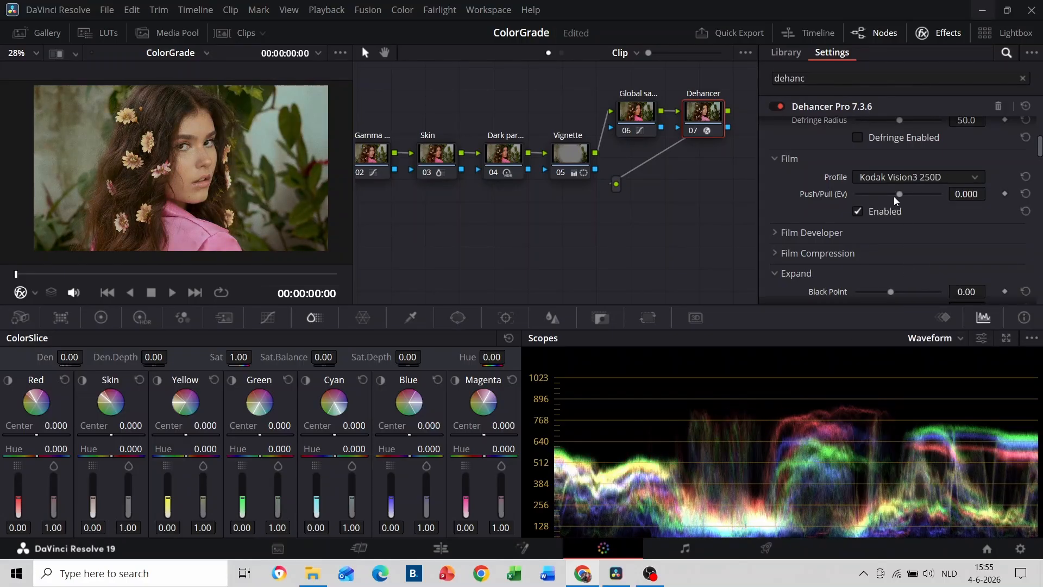
left_click(885, 180)
left_click(885, 180)
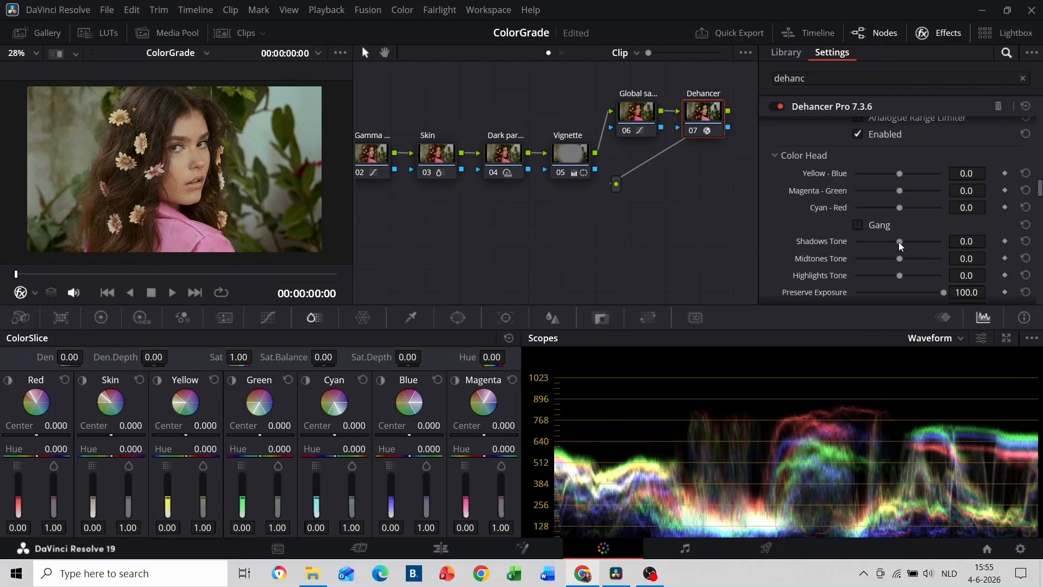
Set the Color Head's Shadows Tone to -56.6 and Highlights Tone to 69.0, and toggle its Enabled option
left_click_drag(899, 242, 934, 278)
scroll(839, 242, "down", 1)
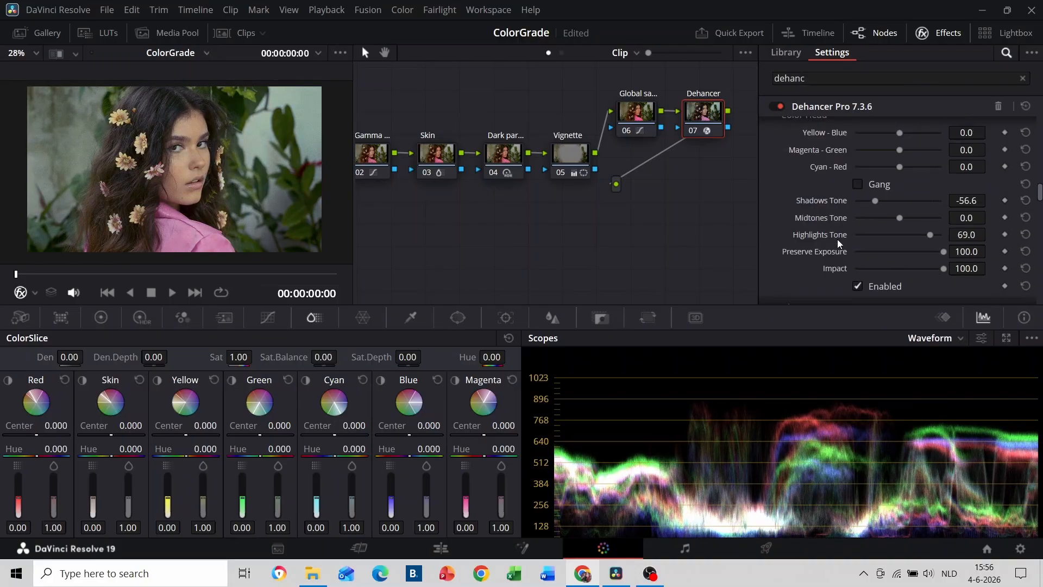
left_click(858, 287)
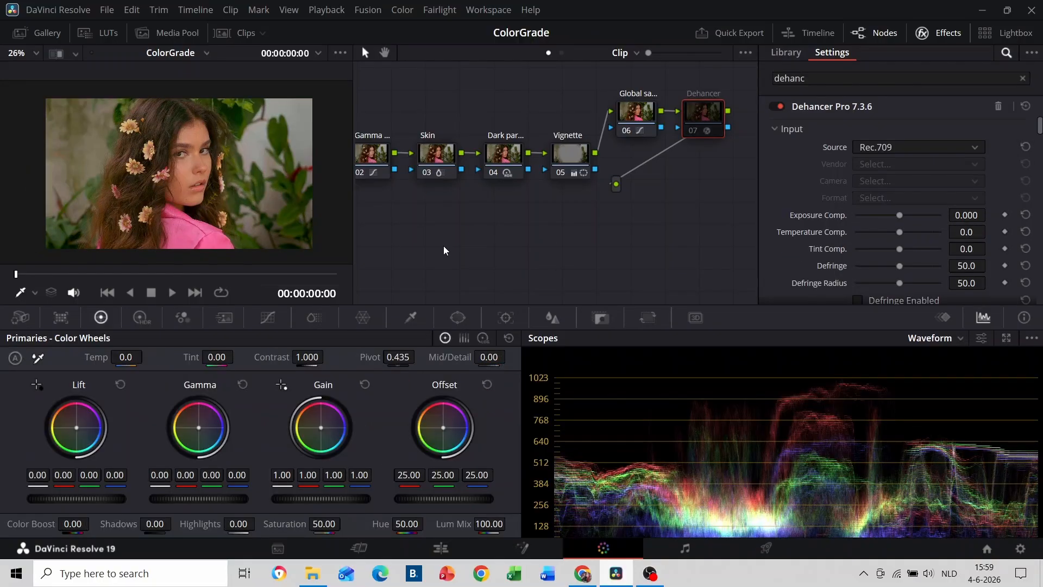
View the frame full screen and enable the Dehancer node to compare the image without and with it
key("ctrl+f")
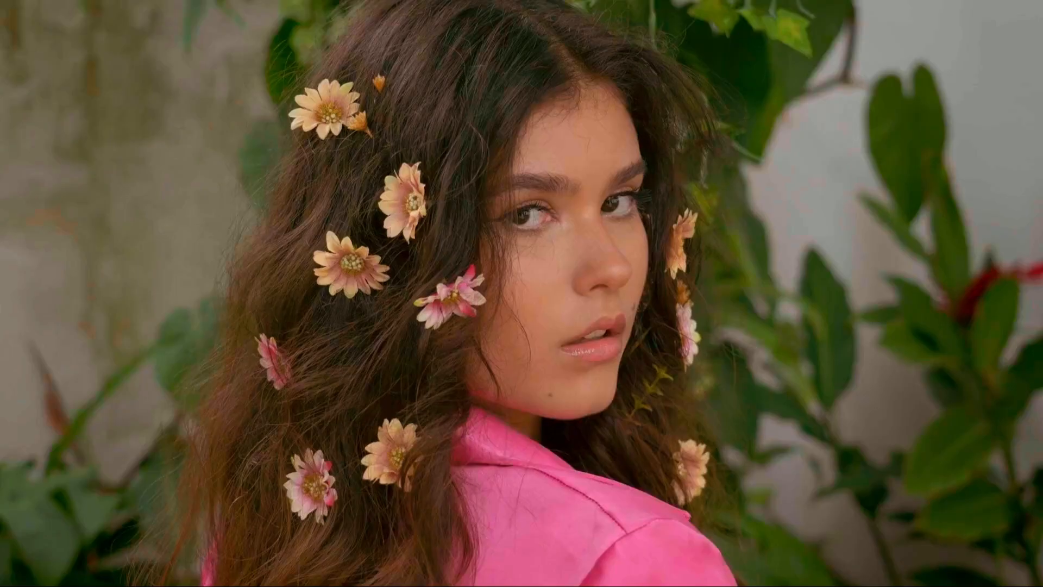
key("ctrl+d")
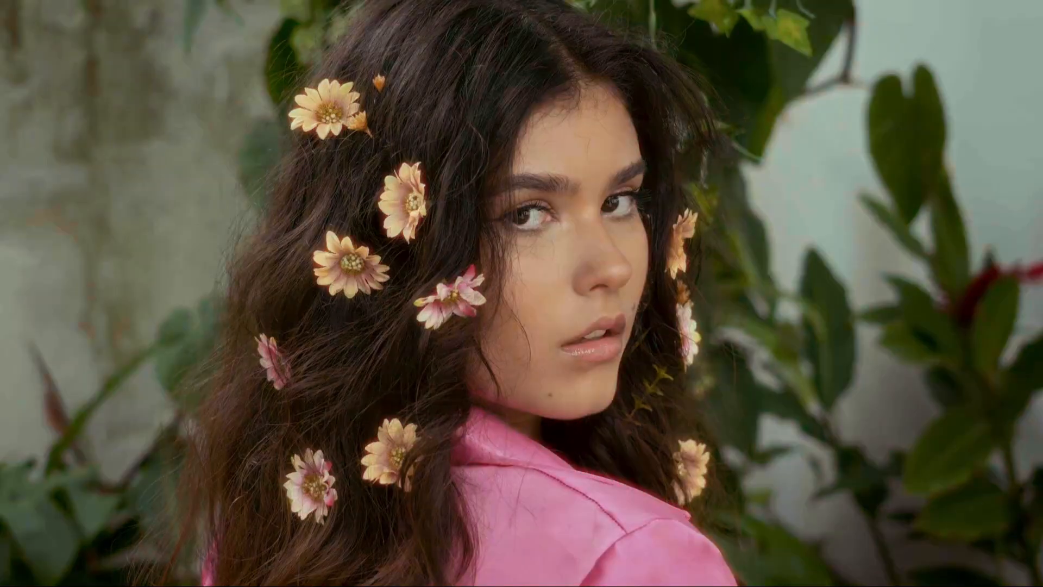
mouse_move(93, 85)
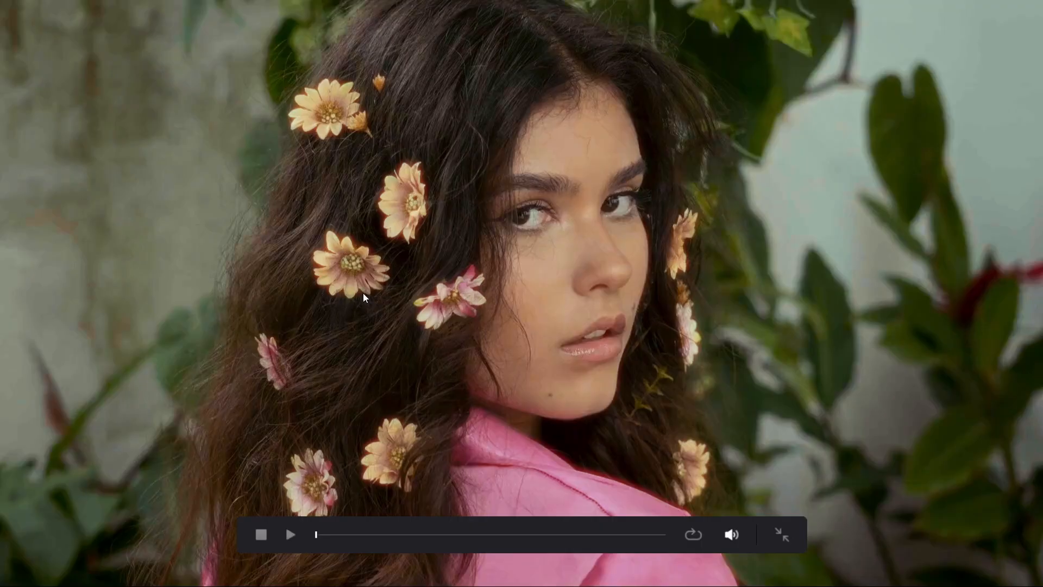
key("Escape")
Compare the flowers and face up close with Dehancer's 8 mm / Super 8 Halation disabled and enabled again
scroll(781, 214, "down", 10)
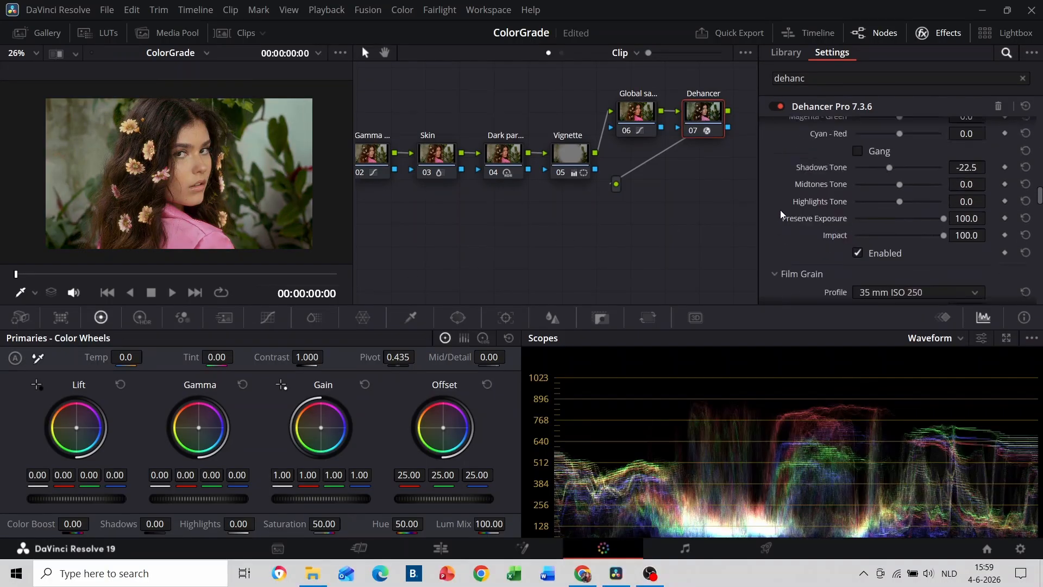
scroll(781, 214, "down", 5)
left_click(858, 214)
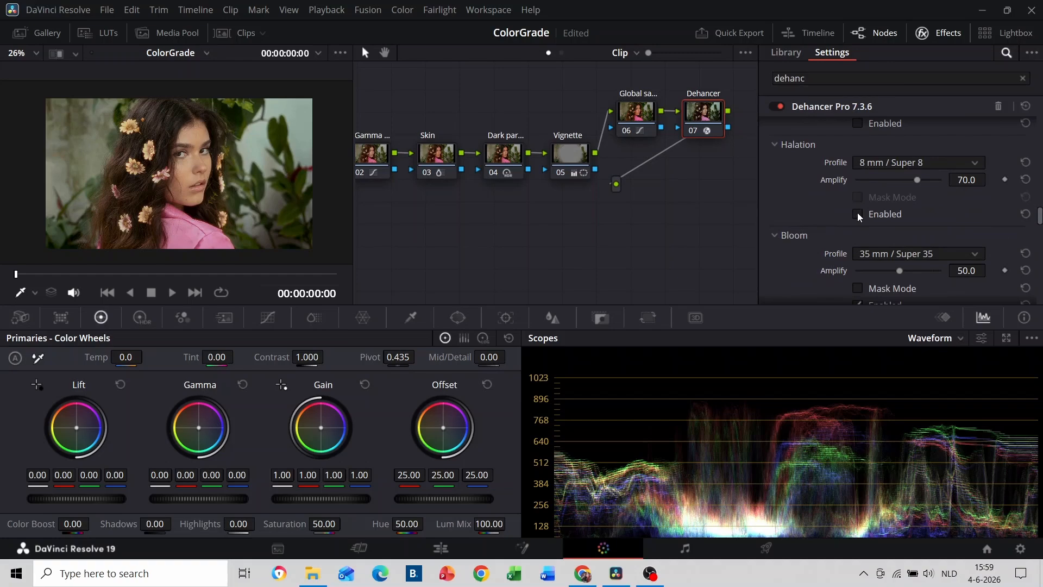
scroll(62, 126, "up", 4)
scroll(63, 127, "up", 1)
left_click_drag(63, 126, 131, 167)
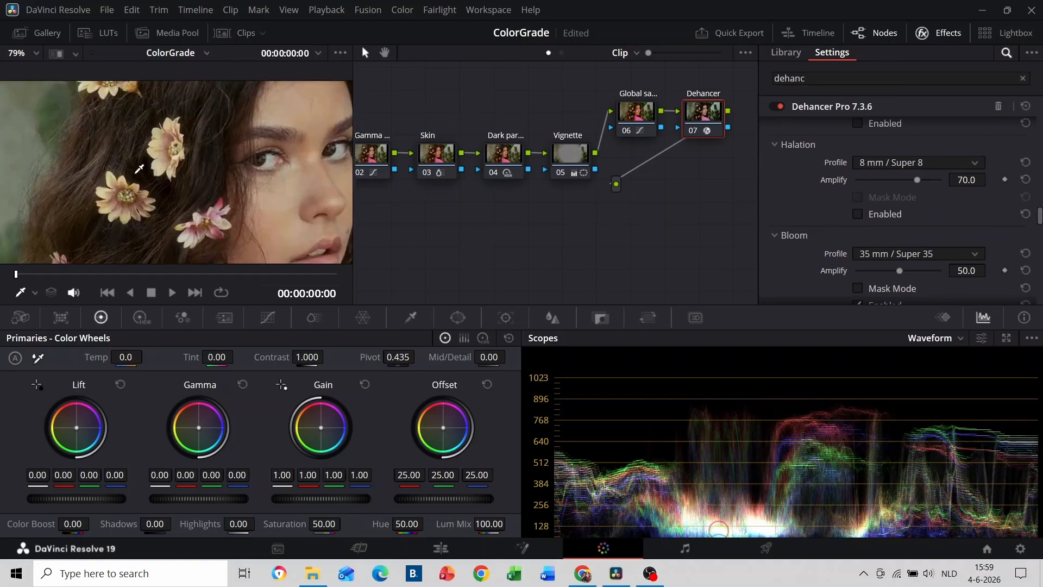
left_click(858, 215)
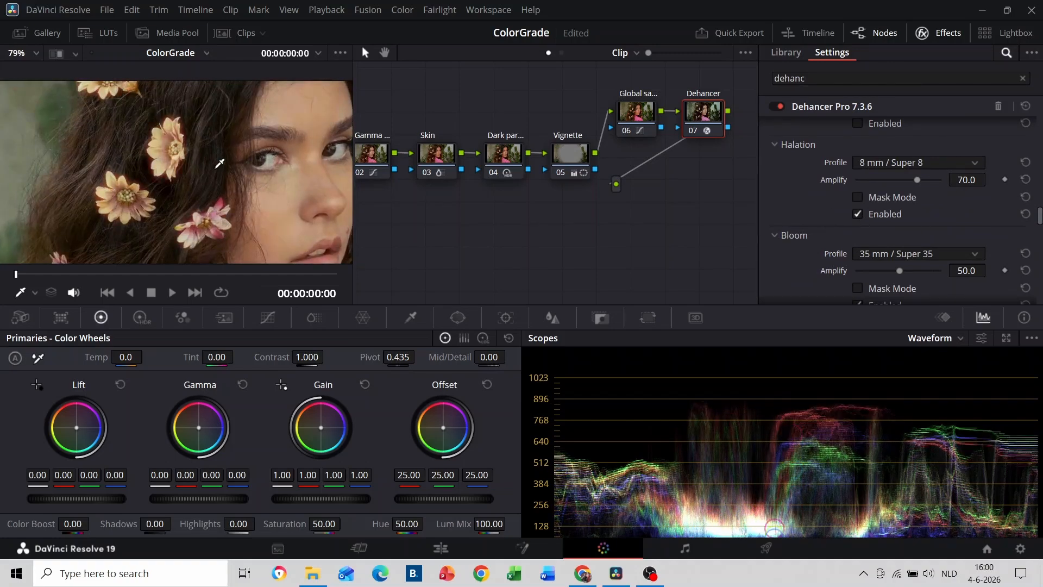
Inspect the wider frame with halation enabled and review Dehancer's Film Breath, Gate Weave and Overscan settings
scroll(258, 186, "down", 4)
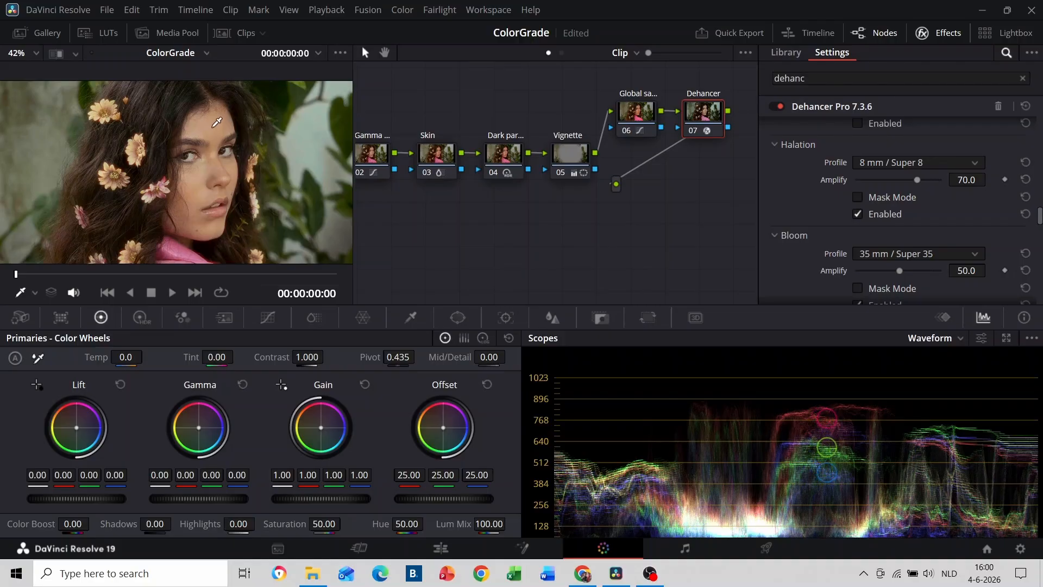
scroll(214, 126, "down", 1)
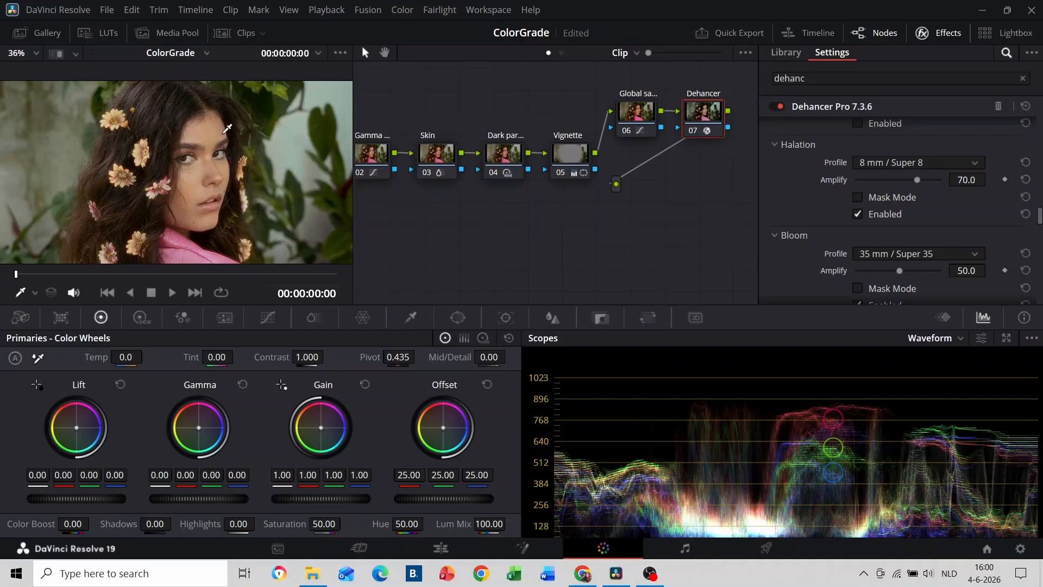
left_click_drag(216, 132, 239, 134)
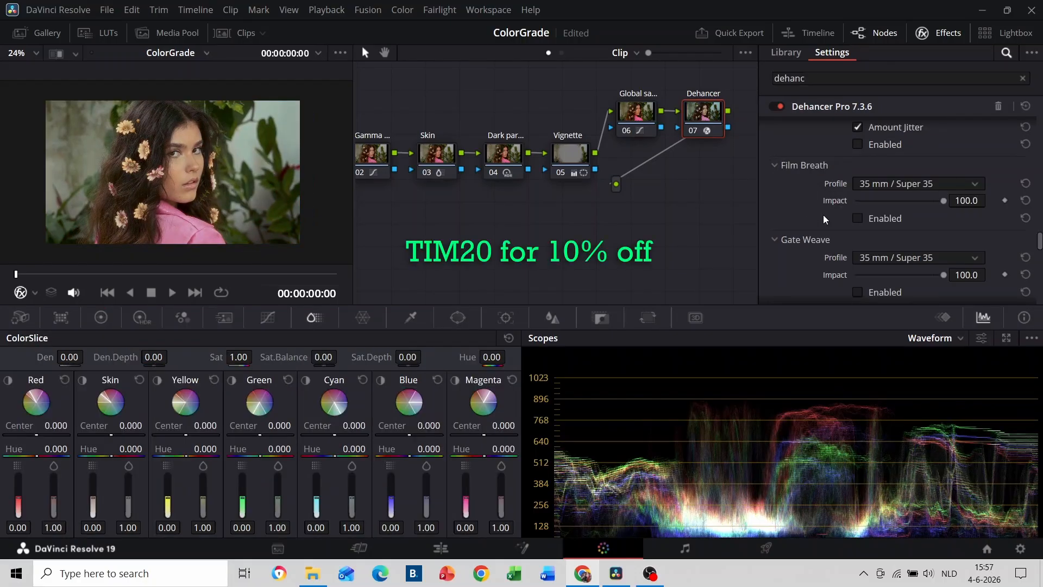
scroll(823, 219, "down", 10)
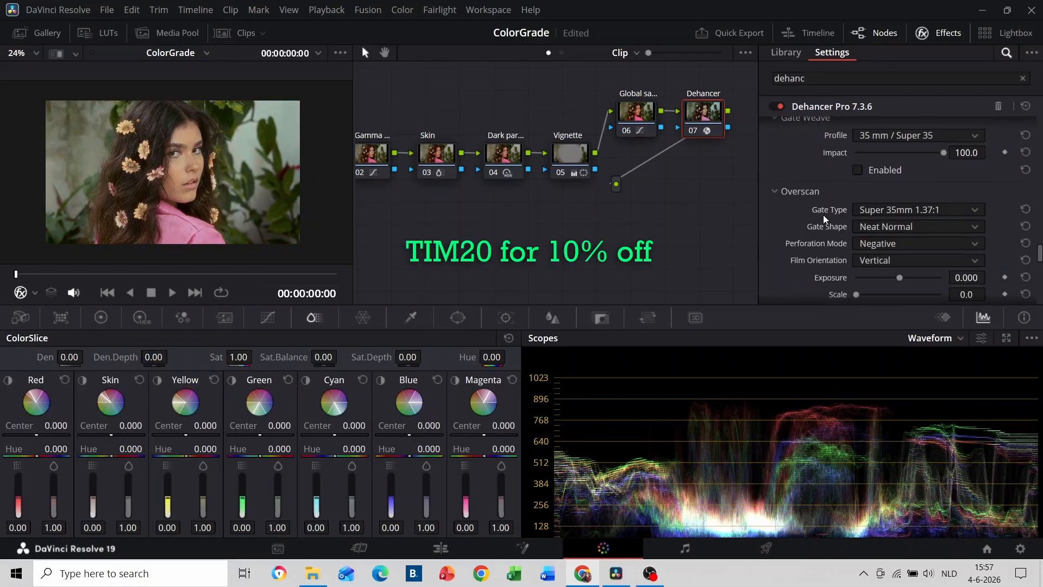